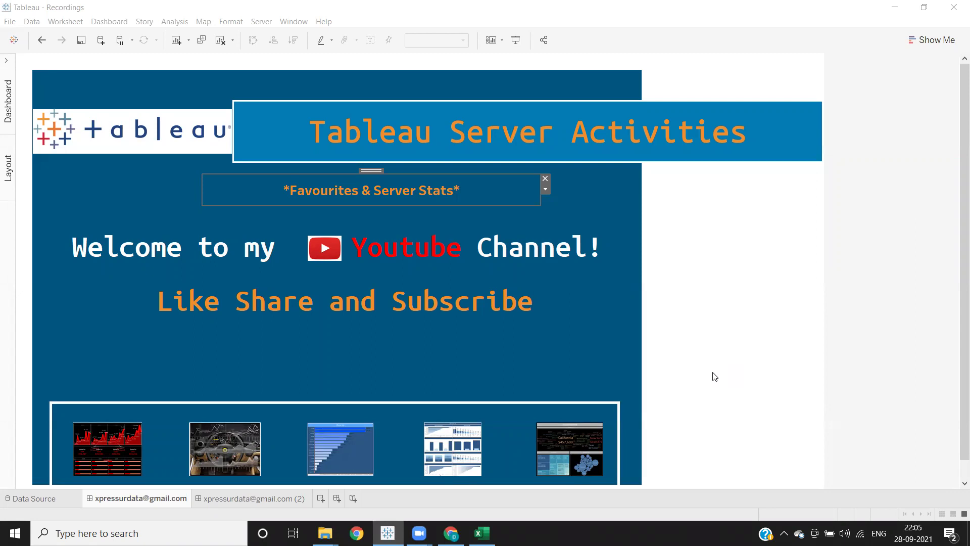
Step: Switch from Tableau Desktop to the Tableau Online Home page in Chrome
key("alt+Tab")
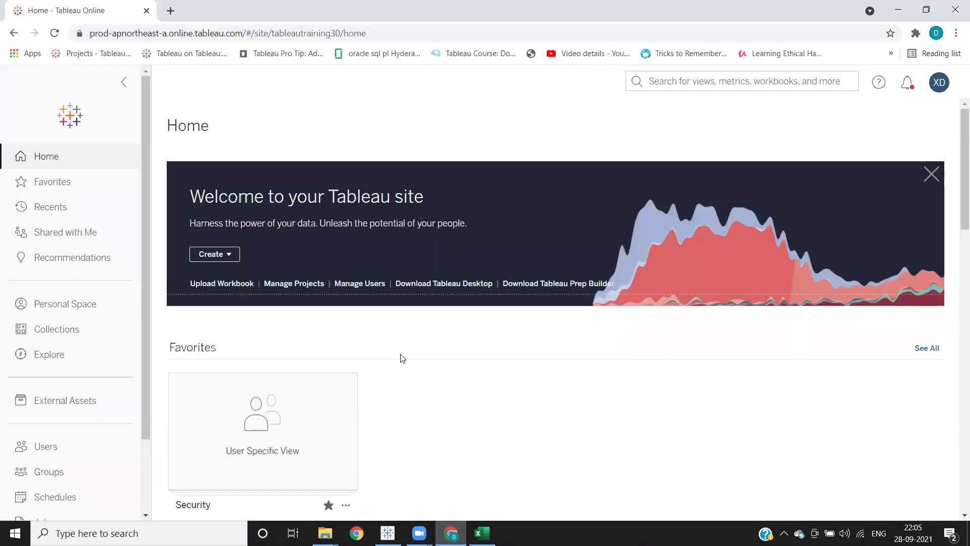
Step: Browse the Dev and Production projects, star Line & Area Dashboard, and view Favorites
left_click(59, 362)
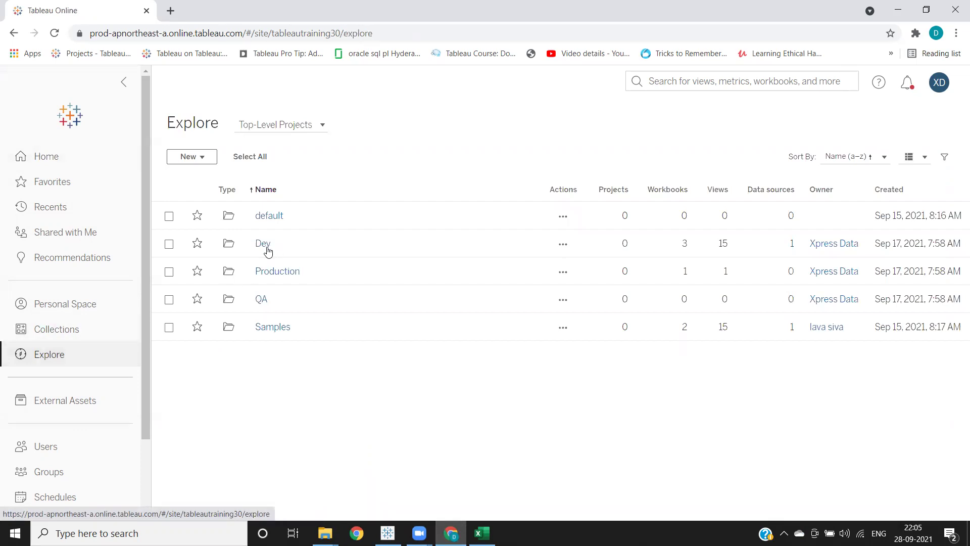
left_click(264, 244)
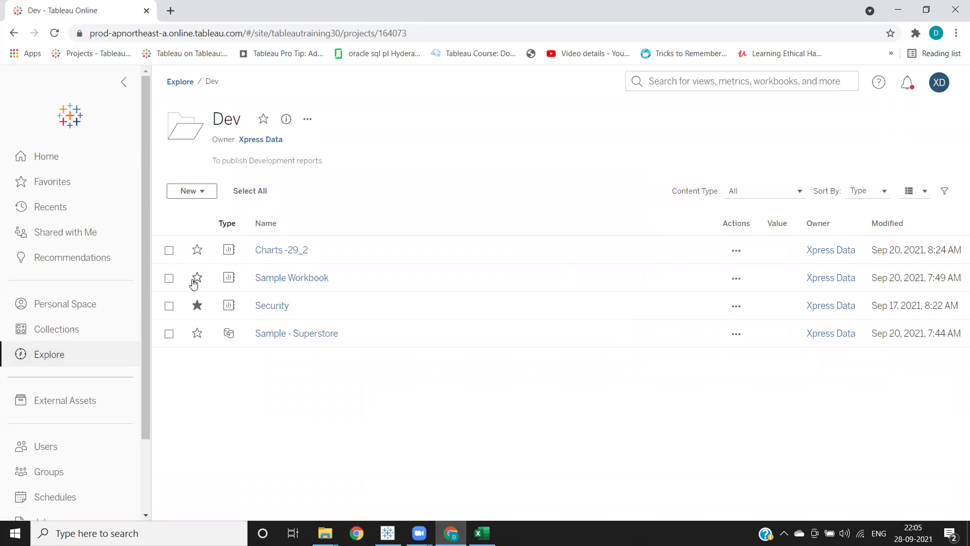
left_click(187, 83)
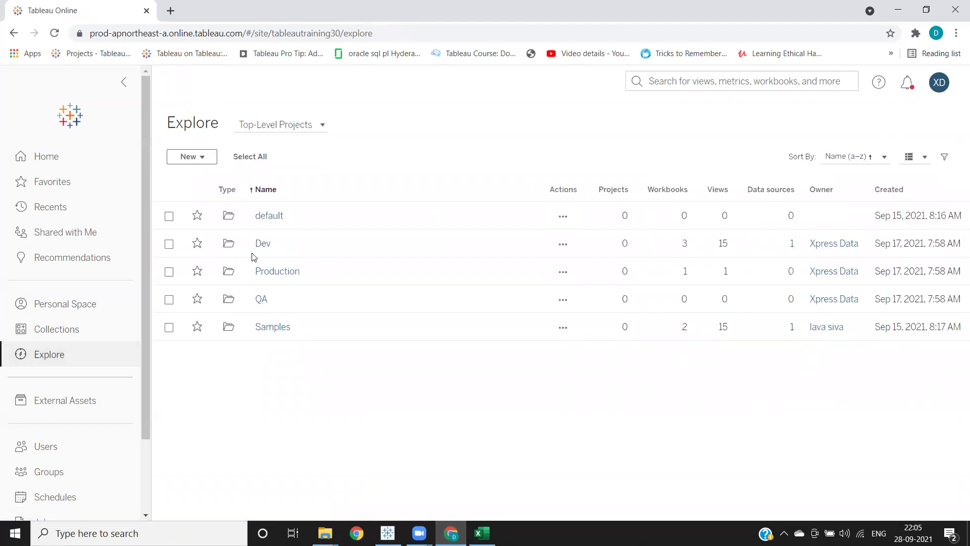
left_click(258, 274)
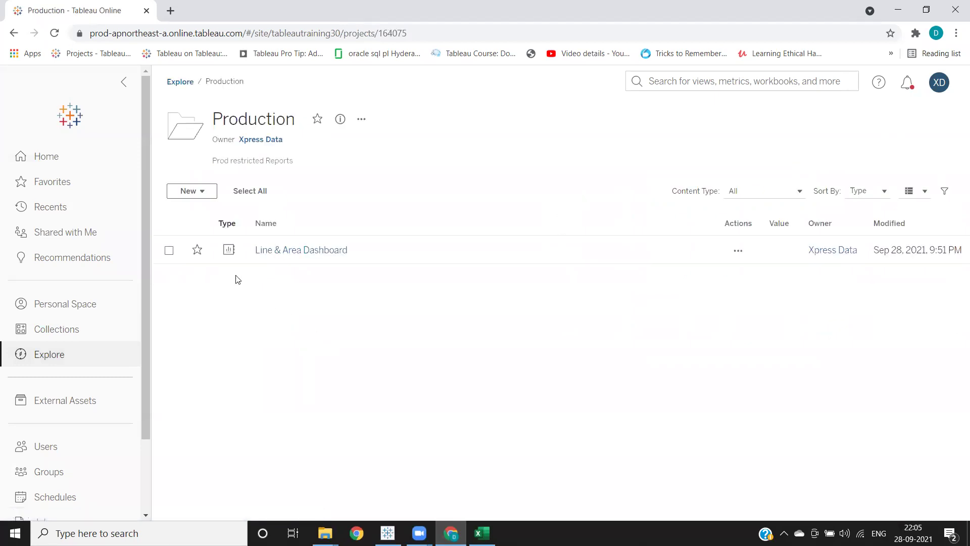
left_click(197, 250)
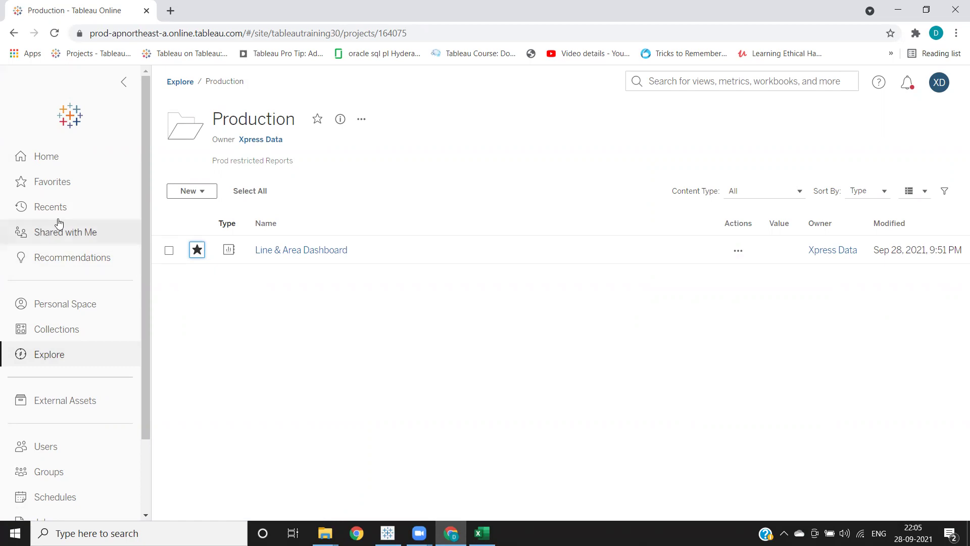
left_click(51, 188)
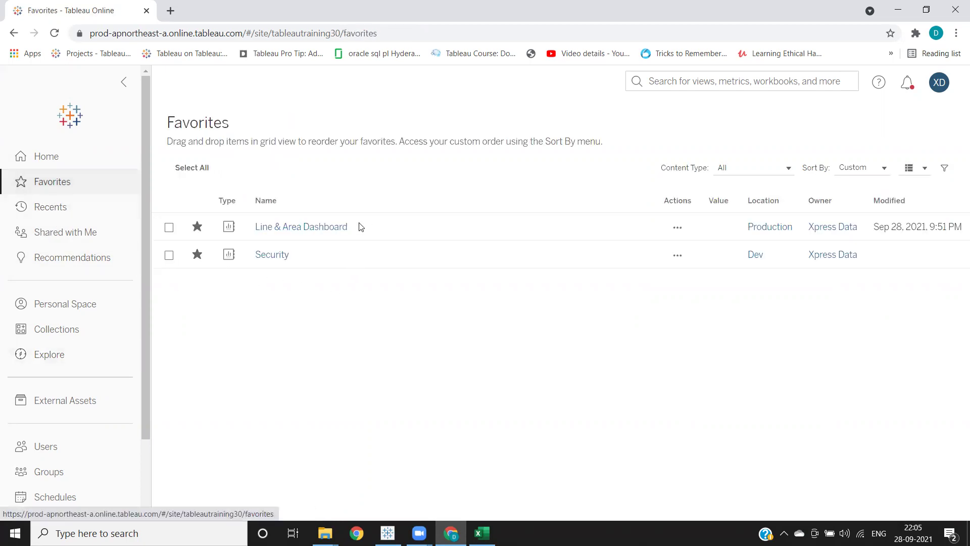
left_click_drag(350, 227, 230, 225)
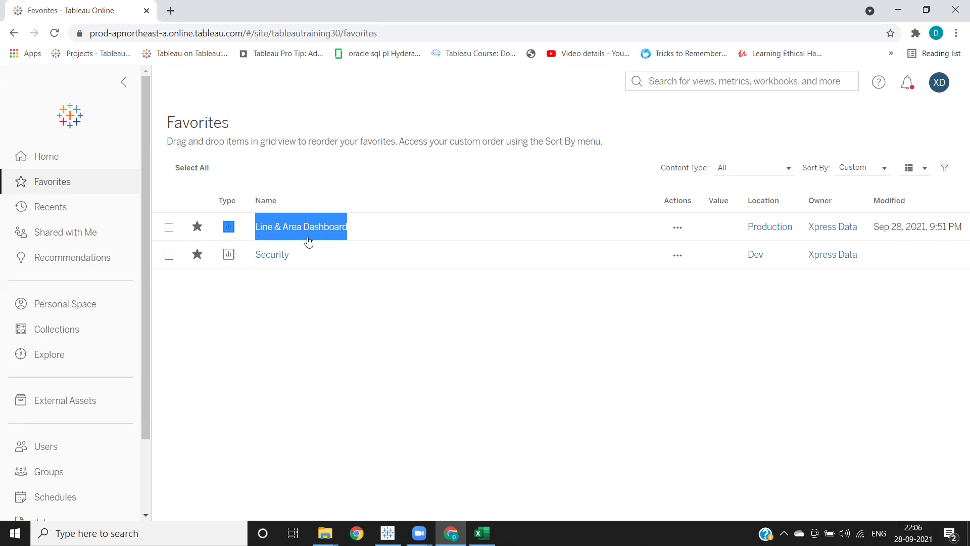
left_click(268, 348)
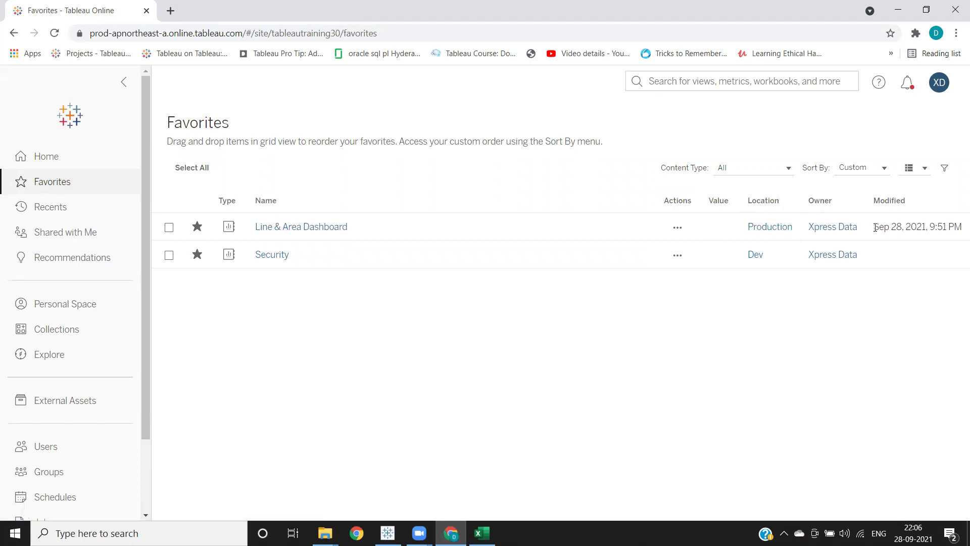
left_click_drag(876, 228, 955, 221)
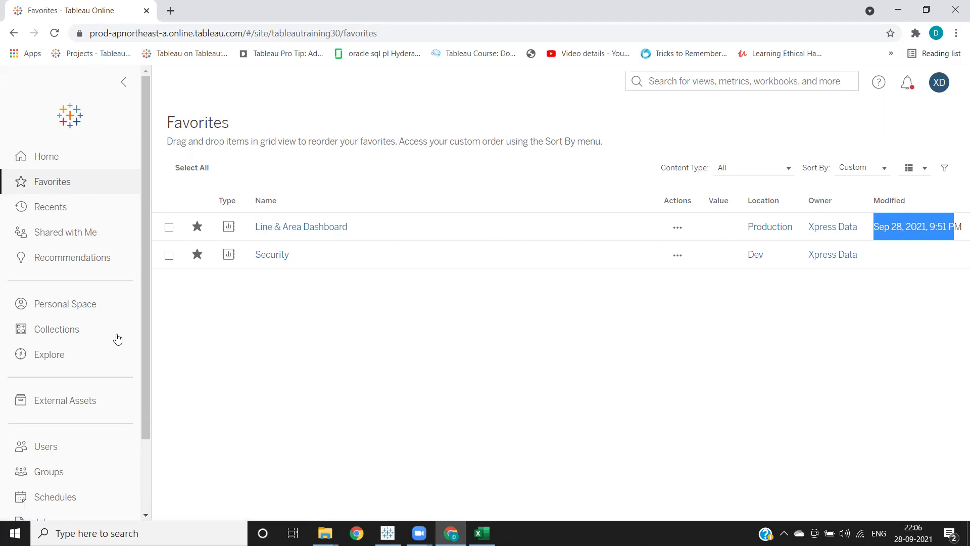
left_click_drag(147, 315, 140, 405)
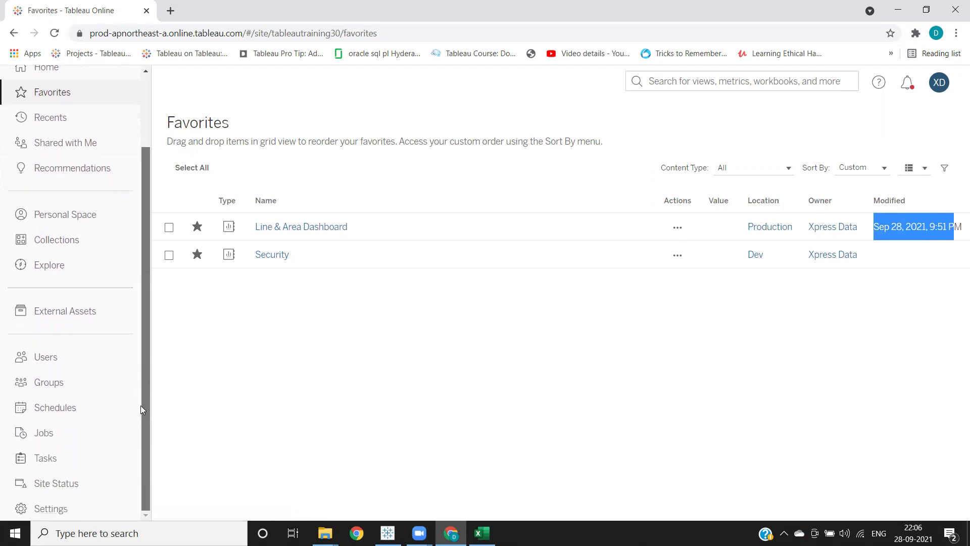
Step: Review the Background Tasks for Non Extracts and for Extracts dashboards, then return to Site Status
left_click(53, 484)
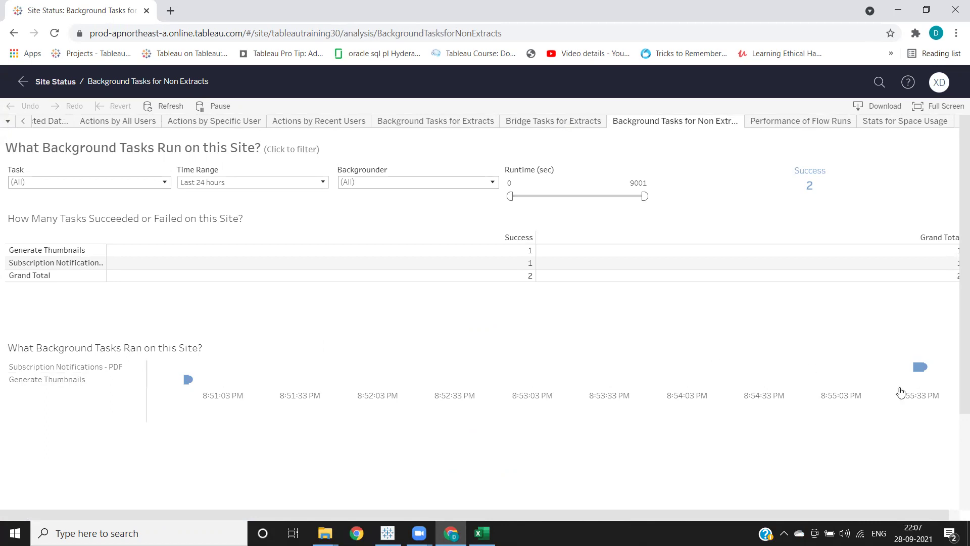
mouse_move(925, 369)
left_click(444, 127)
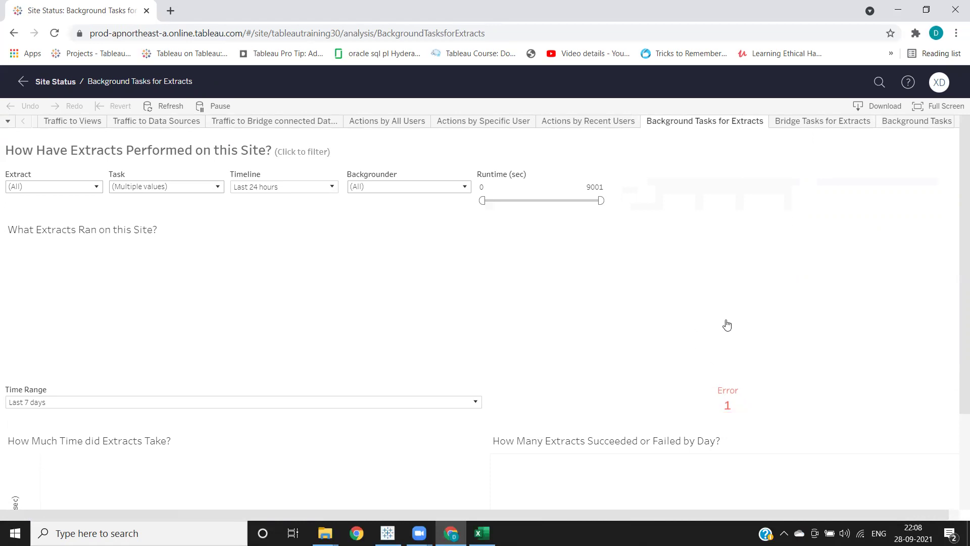
left_click(54, 82)
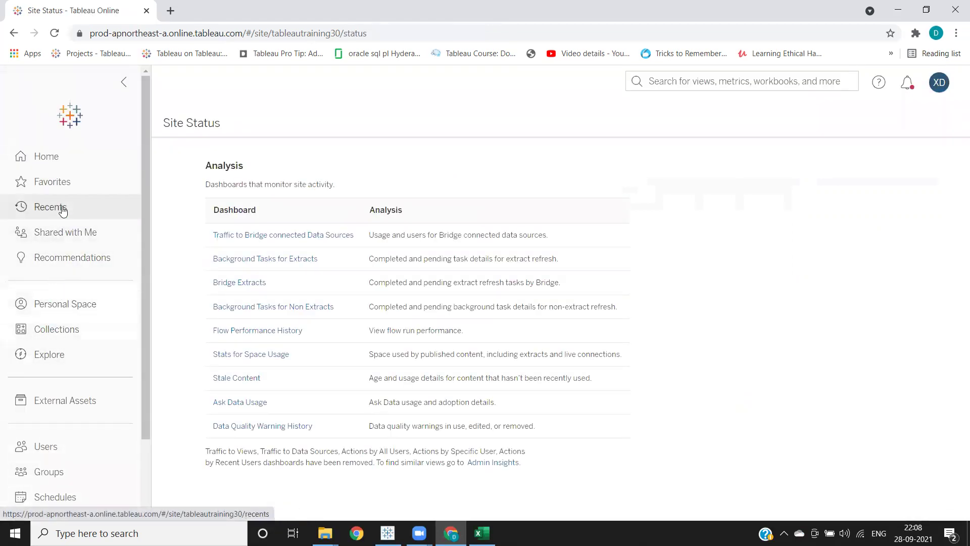
Step: Create a weekly Tuesday 10:10 PM full extract refresh schedule for the Line & Area Dashboard workbook
left_click(56, 356)
left_click(279, 276)
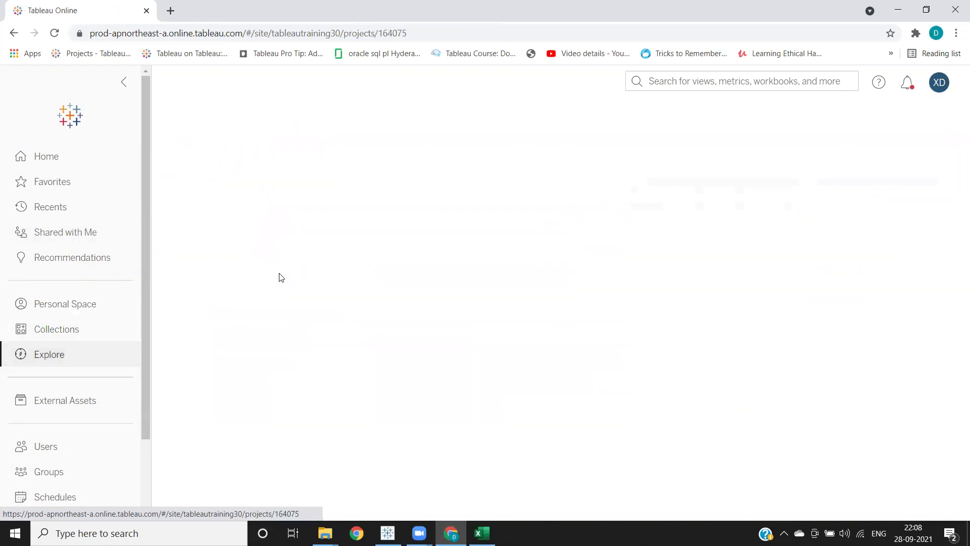
left_click(291, 253)
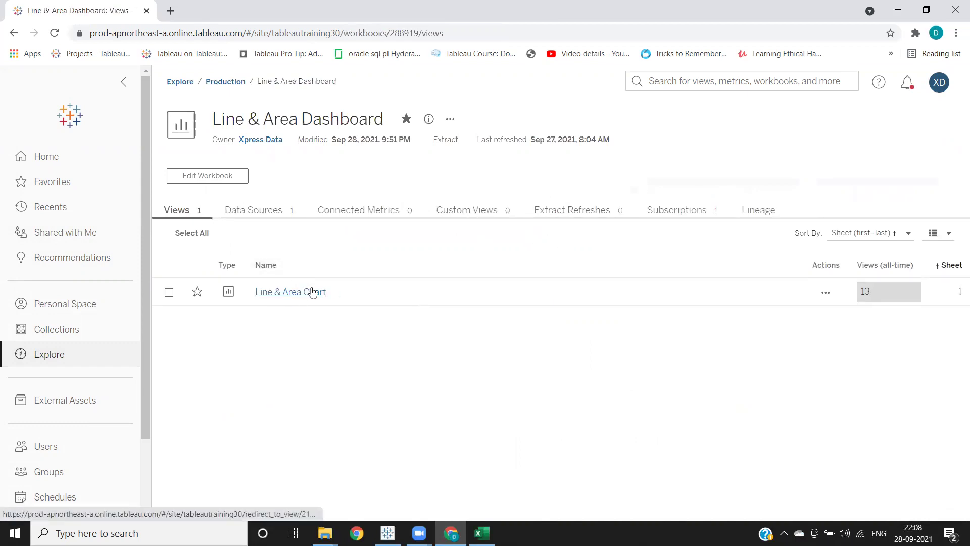
left_click(451, 121)
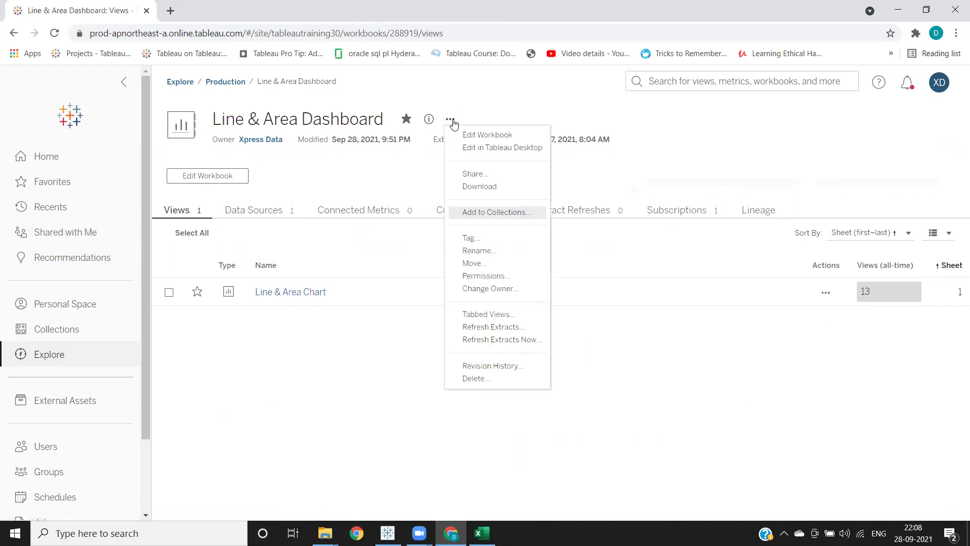
left_click(484, 328)
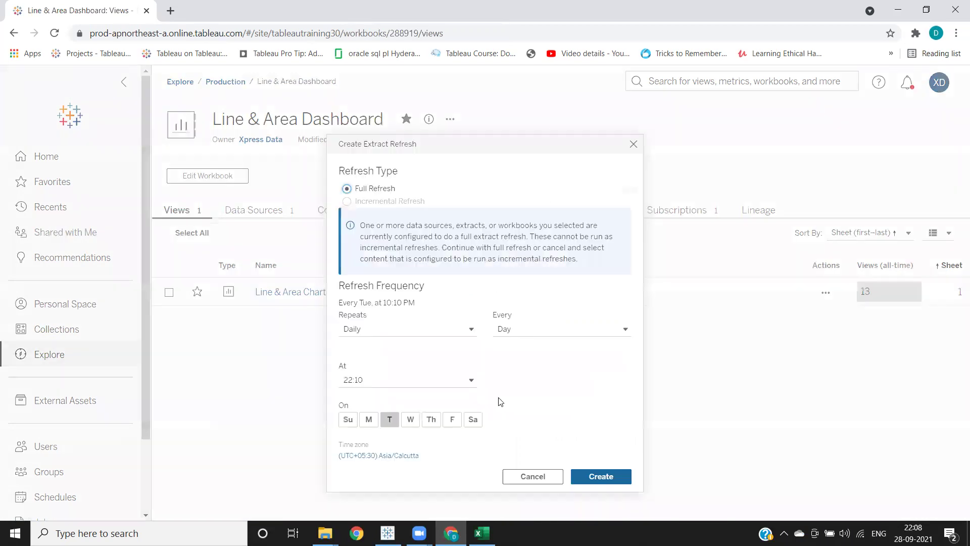
left_click(599, 475)
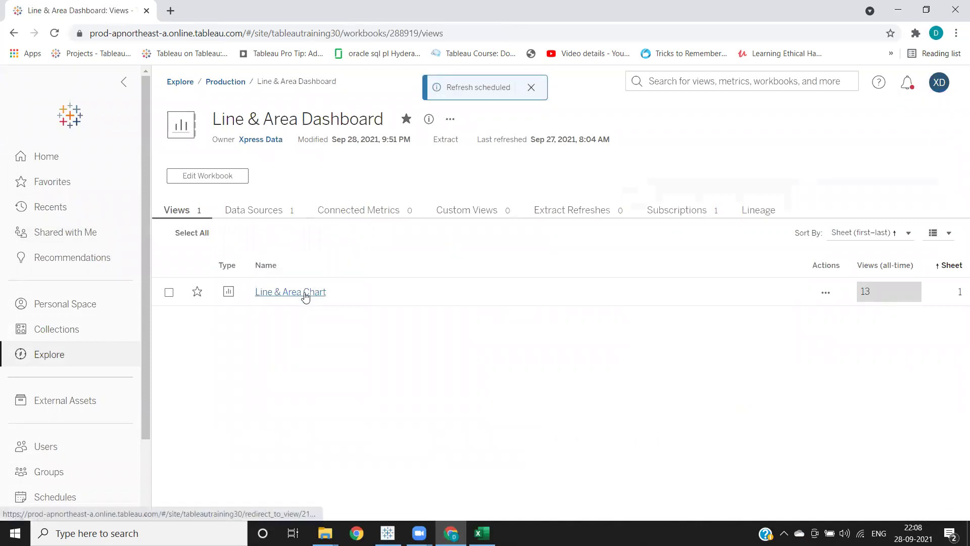
Step: Run the workbook's full extract refresh schedule immediately
left_click(579, 214)
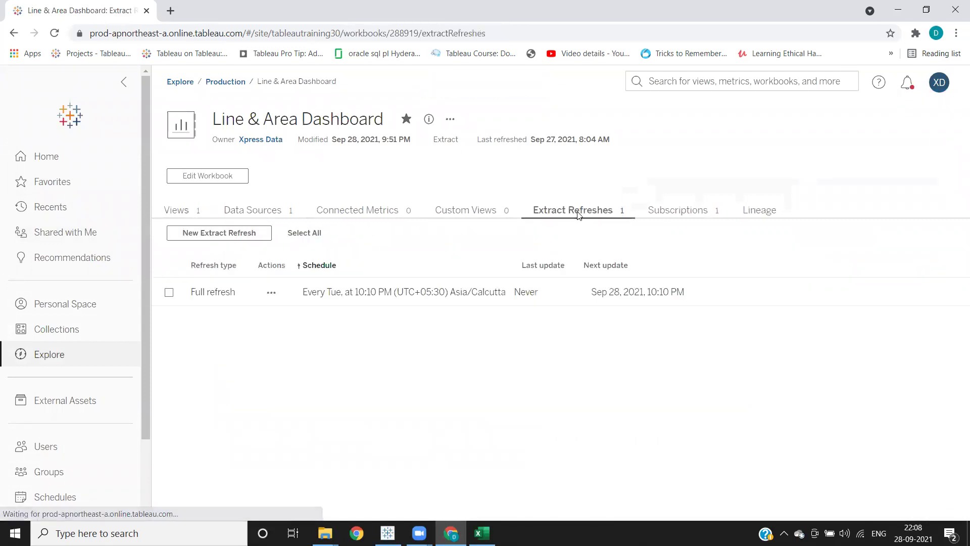
left_click(267, 294)
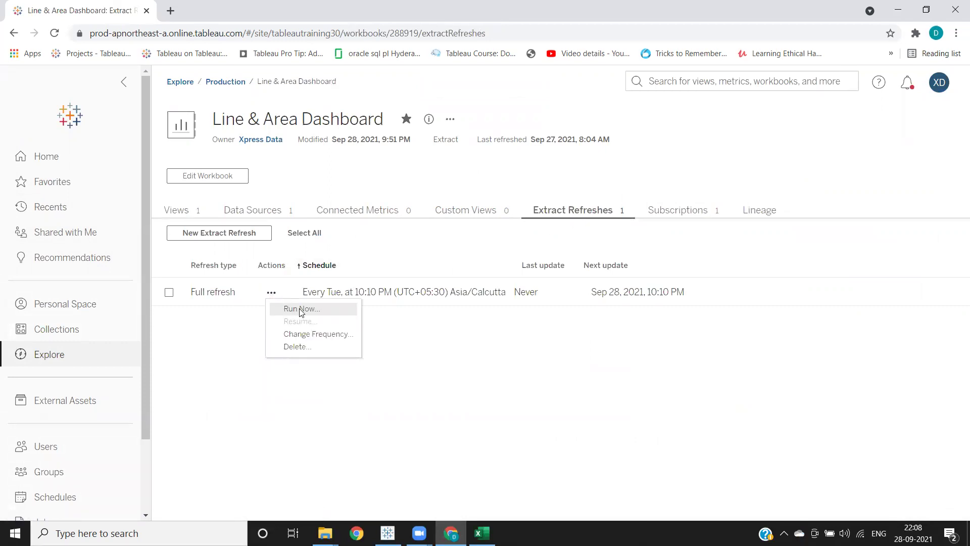
left_click(302, 308)
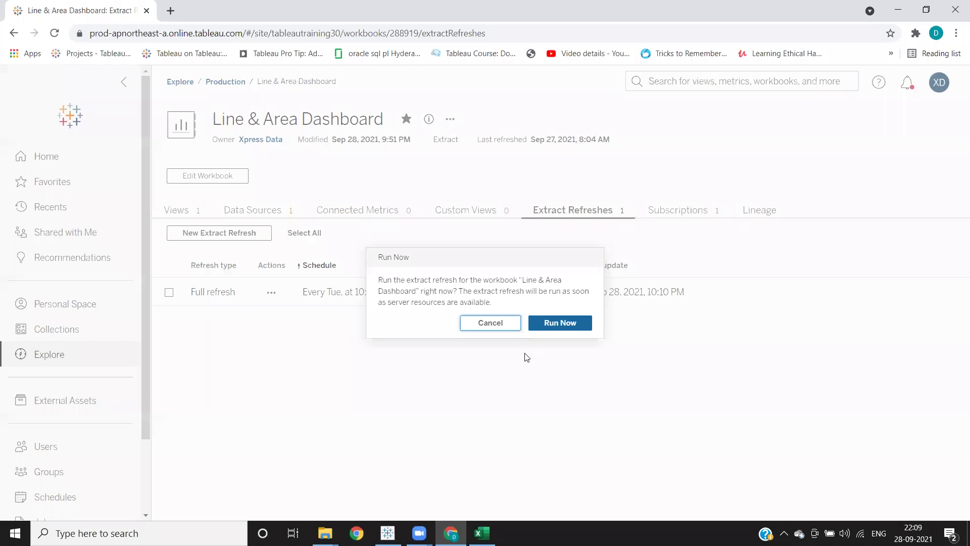
left_click(559, 322)
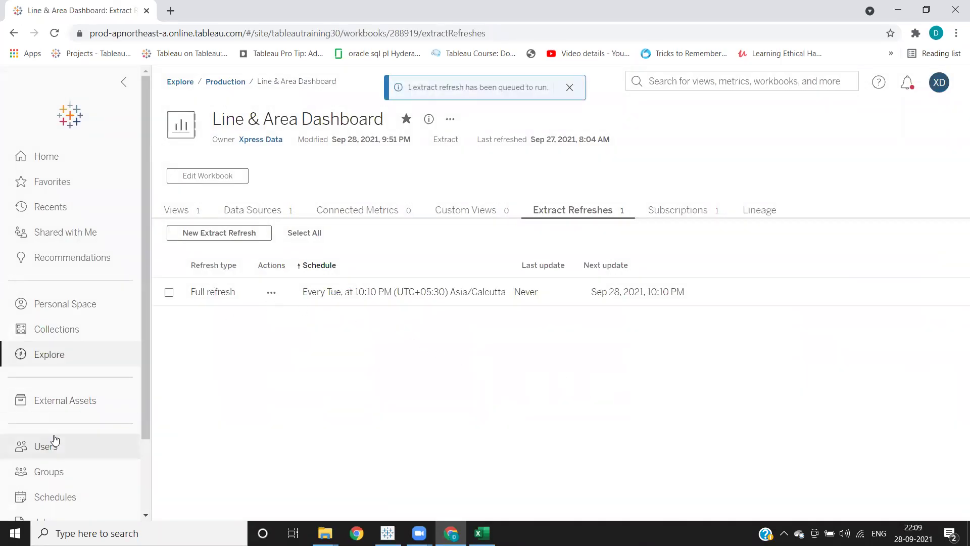
scroll(53, 442, "down", 2)
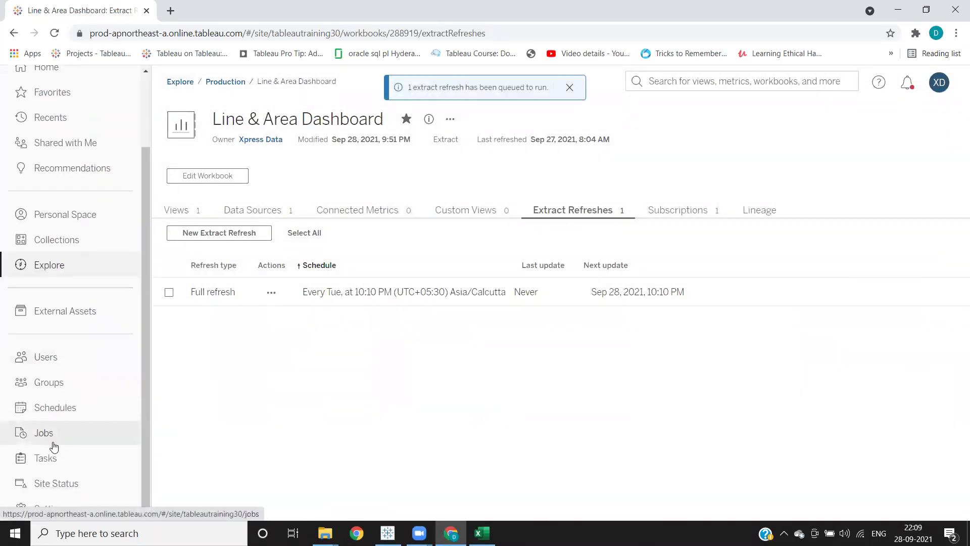
Step: Open Background Tasks for Extracts and reload so the Line & Area Dashboard refresh shows its error
left_click(53, 484)
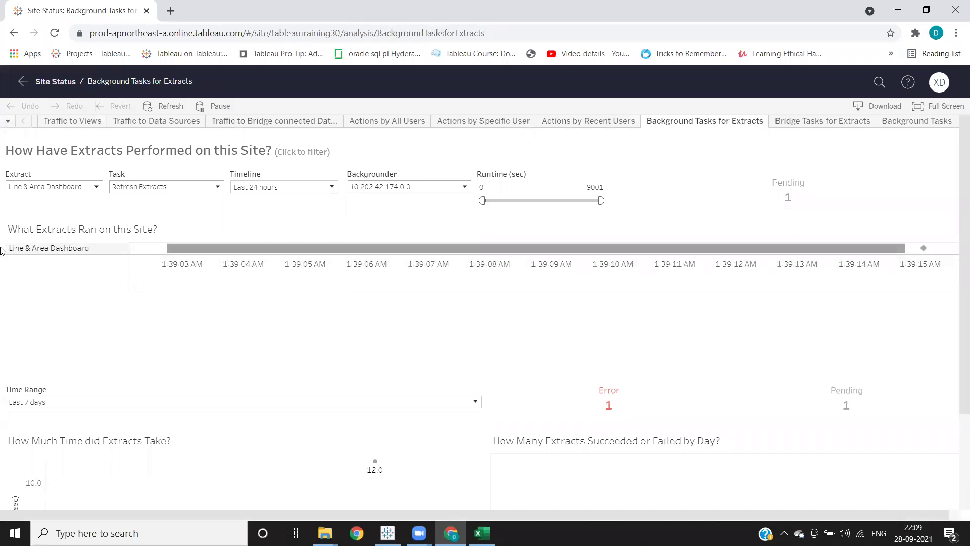
mouse_move(223, 256)
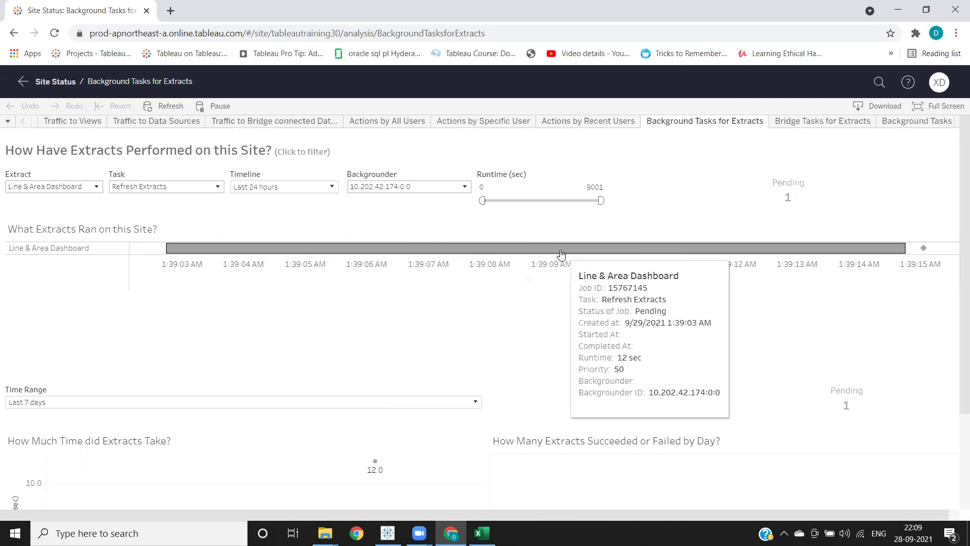
left_click(54, 34)
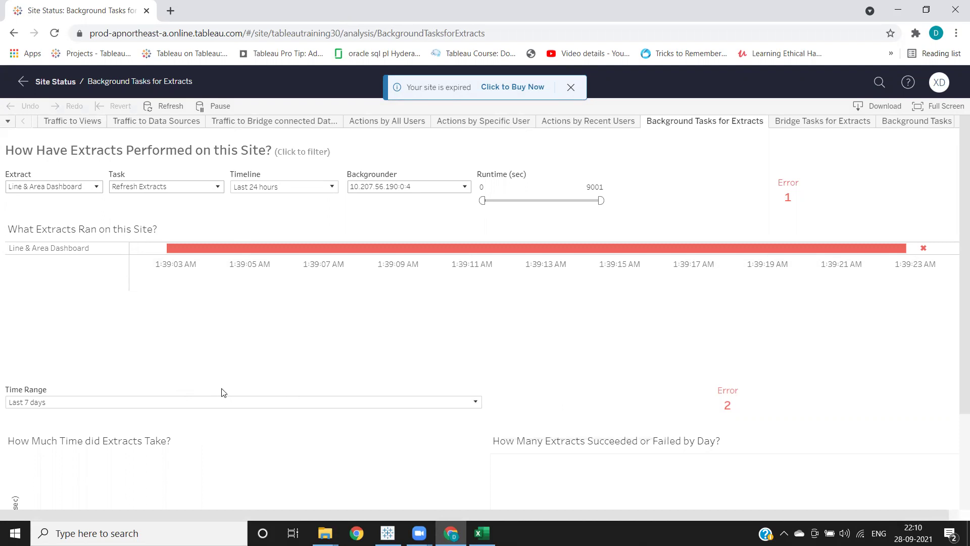
Step: Filter the extract task charts to Error status with the Time Range set to This month
scroll(226, 390, "down", 1)
scroll(170, 363, "down", 1)
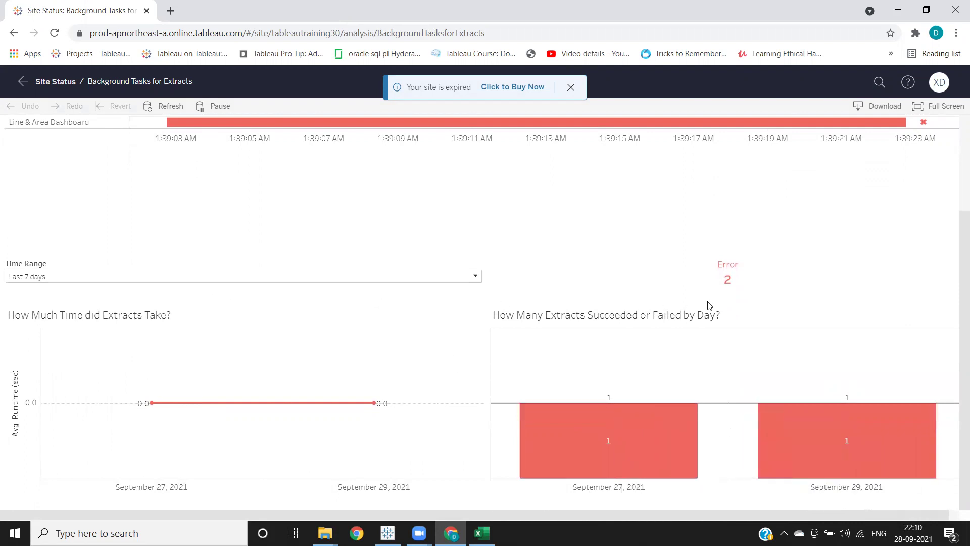
left_click(721, 275)
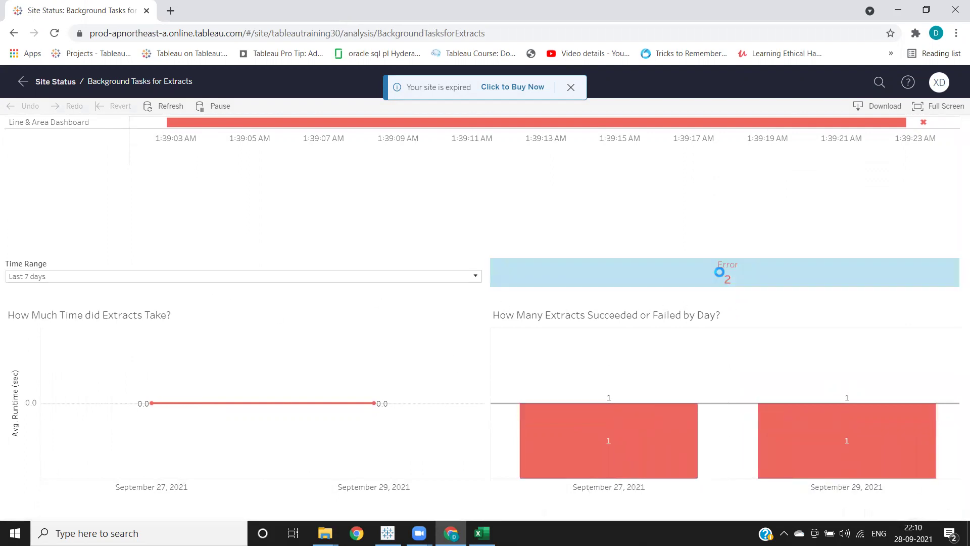
scroll(247, 257, "up", 3)
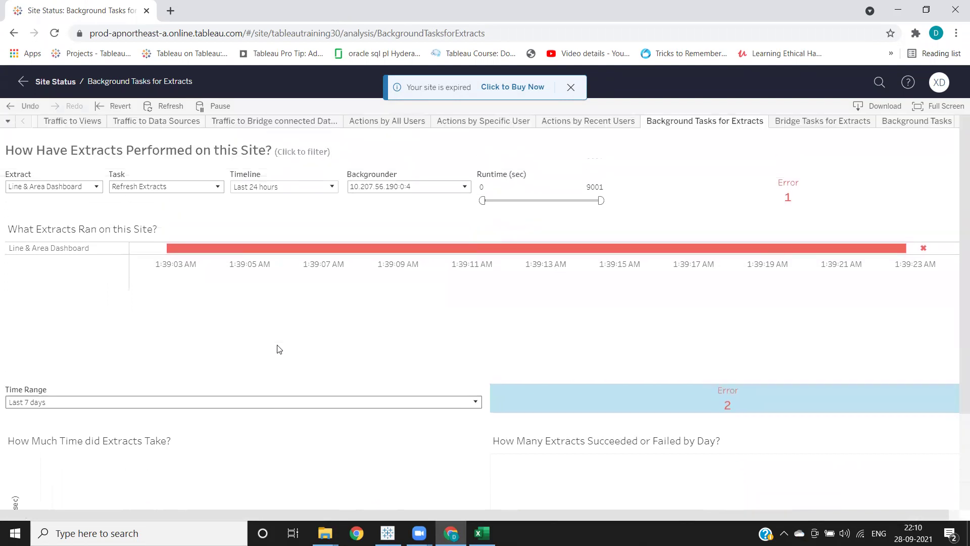
scroll(277, 349, "down", 3)
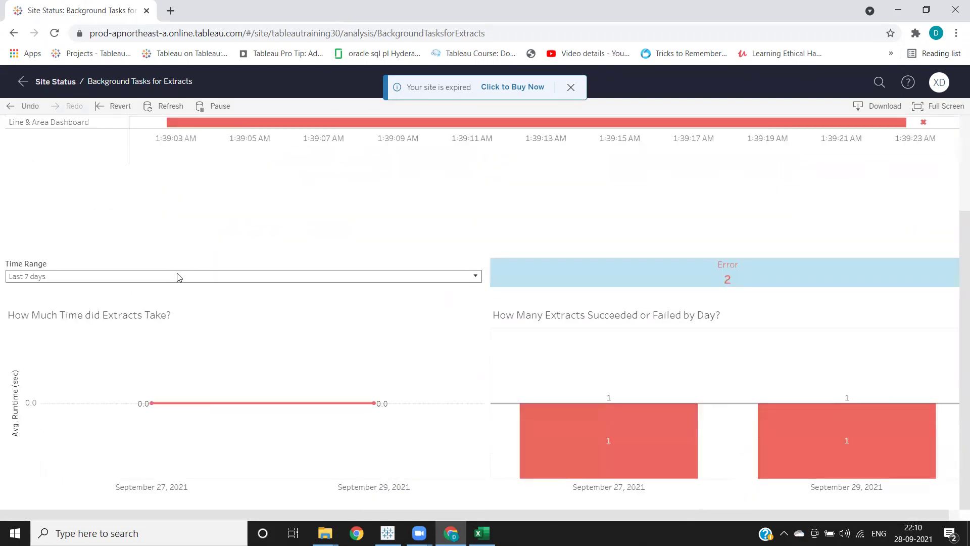
left_click(178, 278)
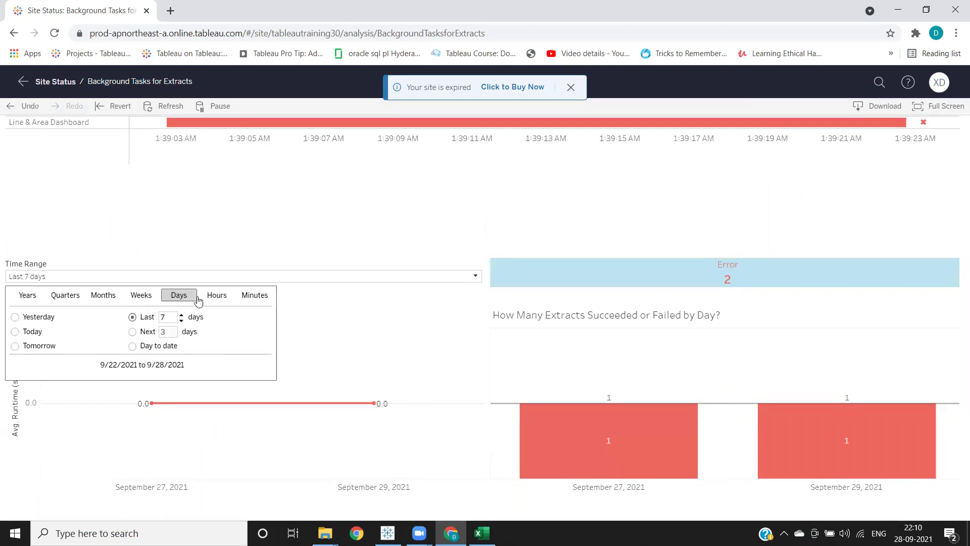
left_click(114, 299)
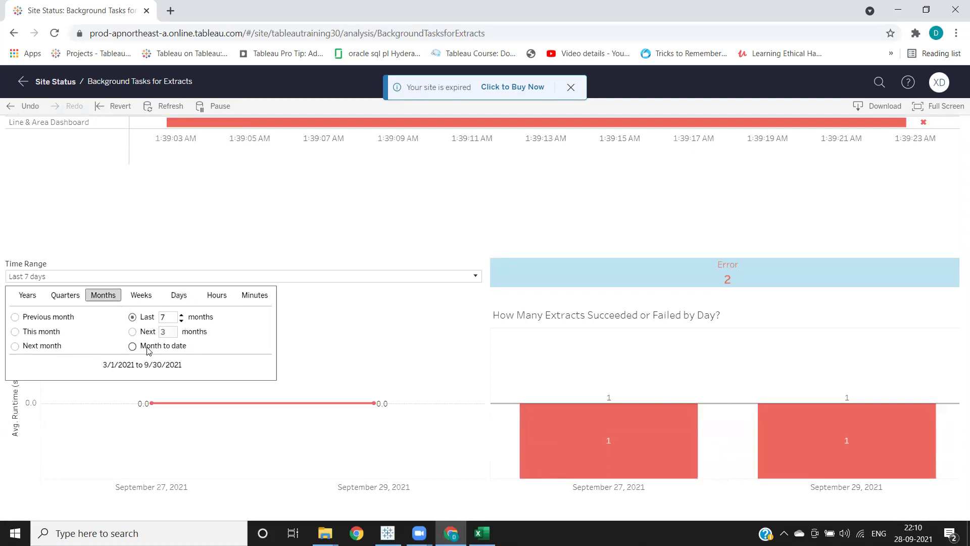
left_click(14, 338)
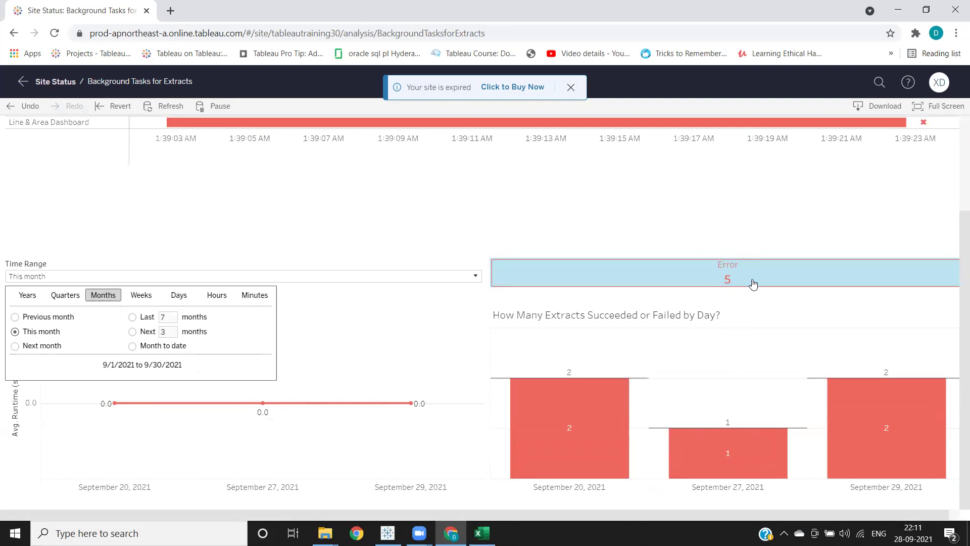
scroll(753, 284, "up", 2)
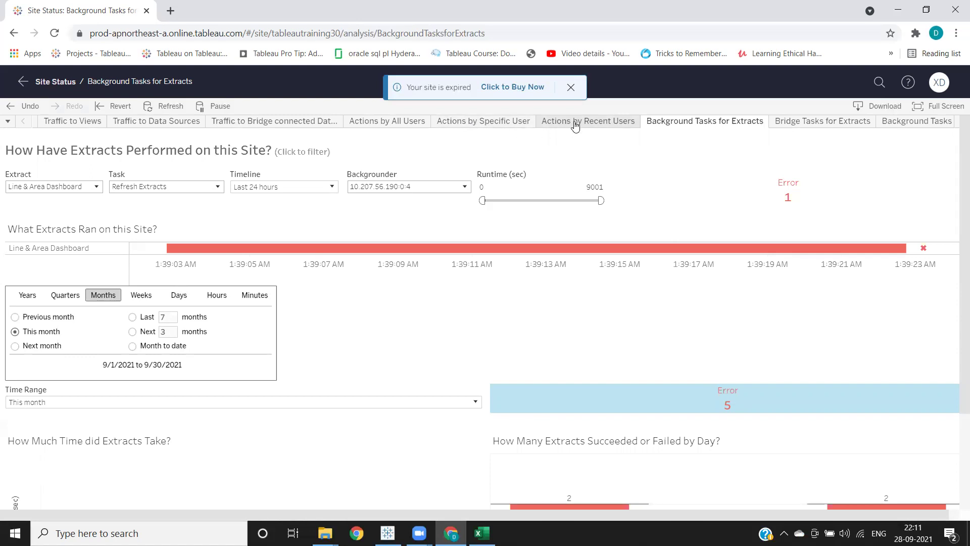
Step: Show Actions by Specific User for the only listed user and check its Action and Time Range filters
left_click(483, 123)
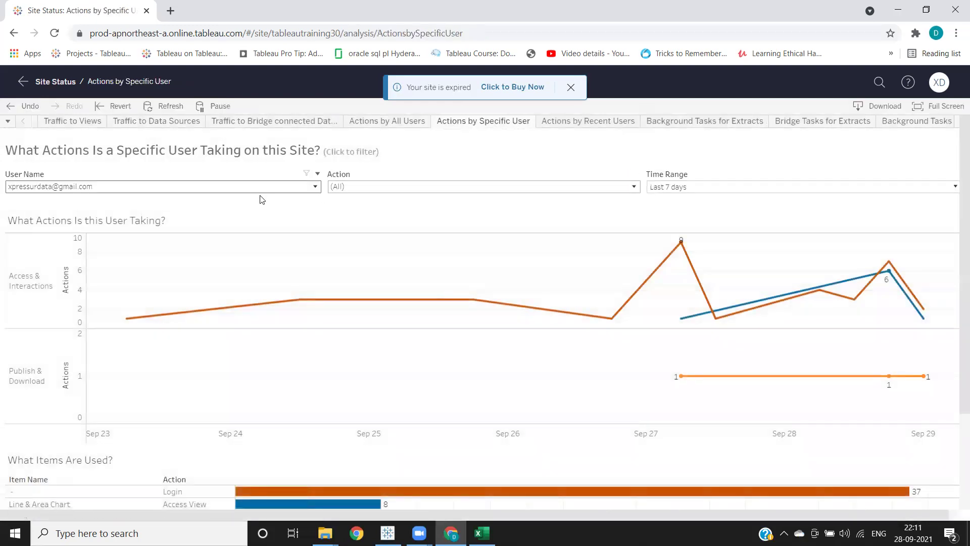
left_click(92, 187)
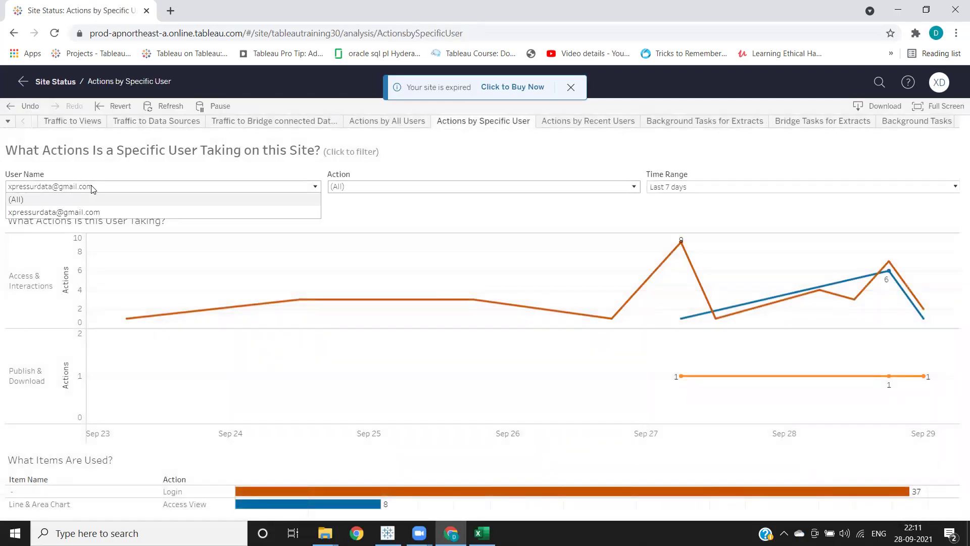
left_click(64, 213)
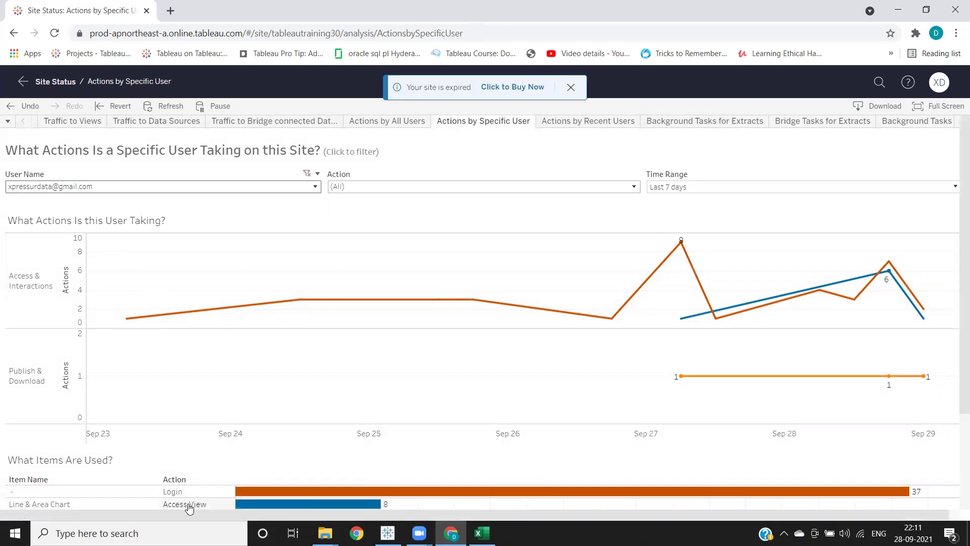
scroll(956, 321, "down", 1)
scroll(957, 321, "down", 2)
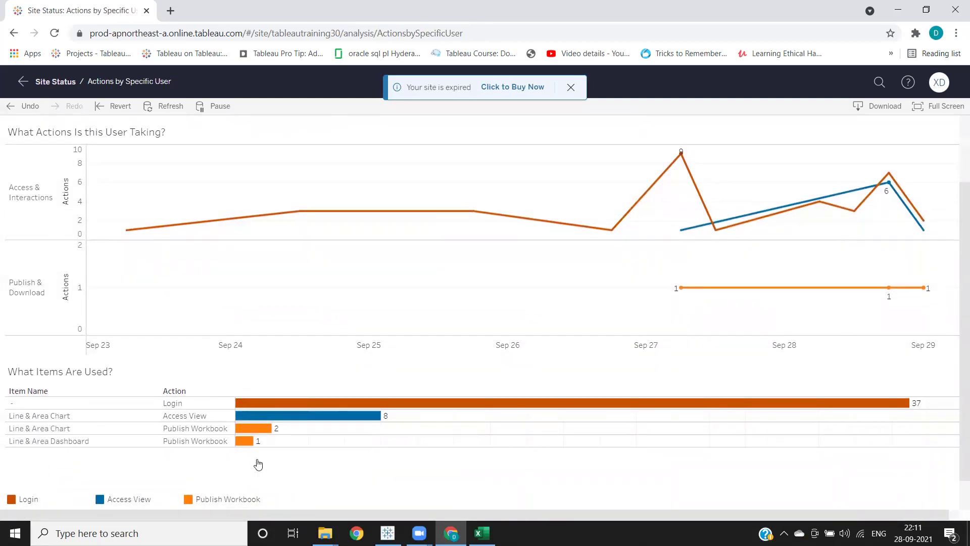
scroll(262, 460, "down", 1)
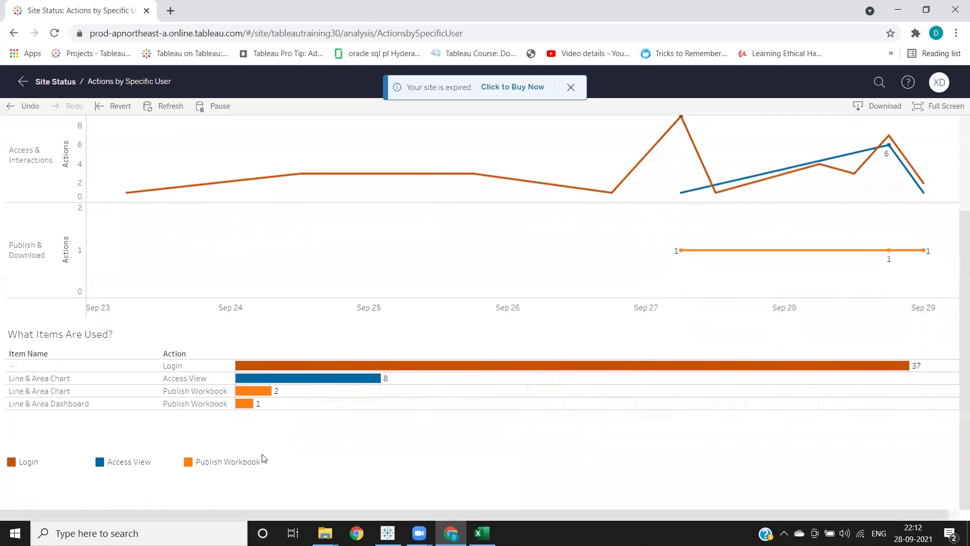
scroll(267, 459, "up", 3)
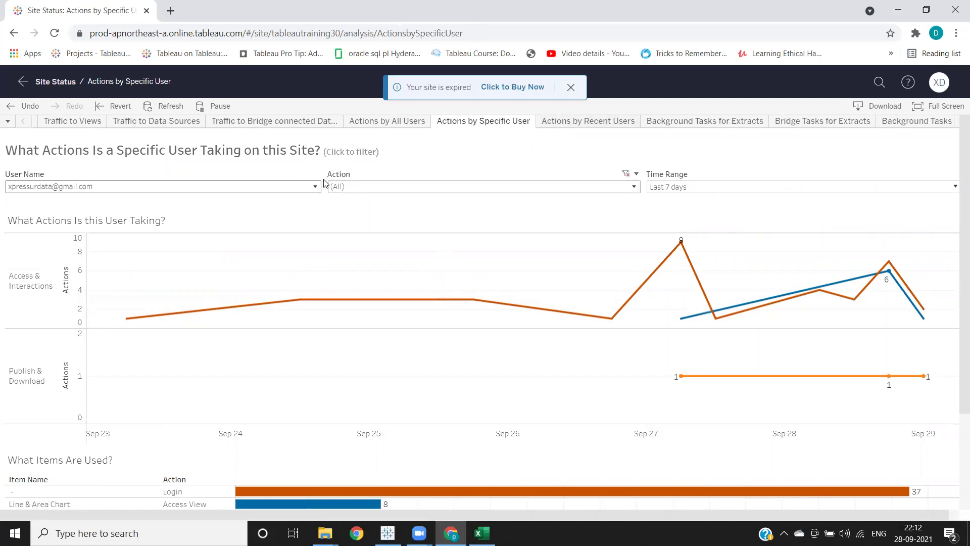
left_click(359, 188)
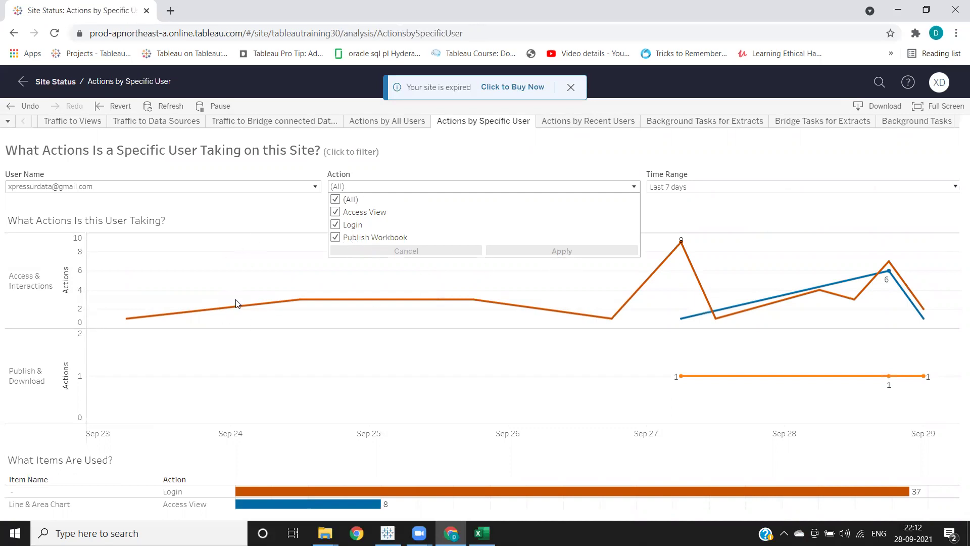
left_click(727, 189)
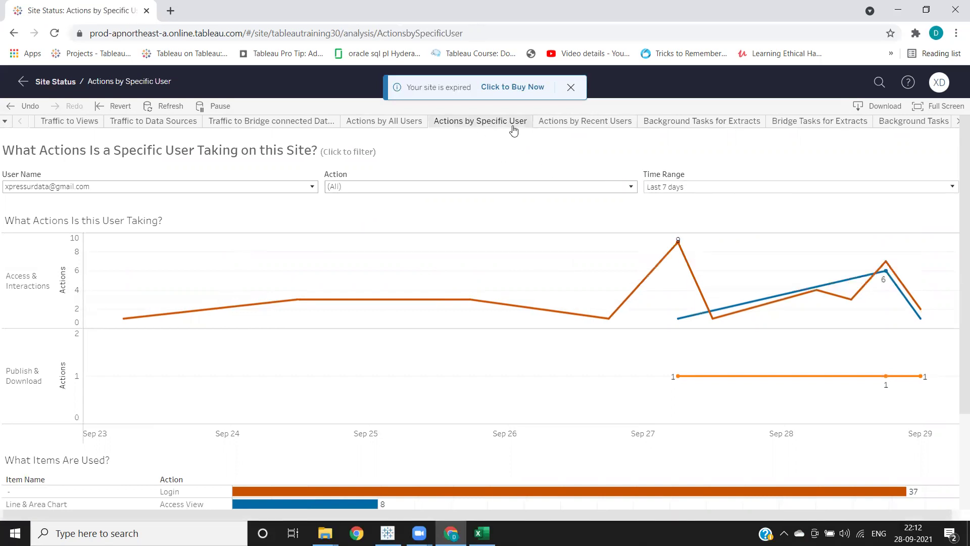
Step: Open Actions by All Users and inspect its Action types and the Last 7 days time range
left_click(363, 126)
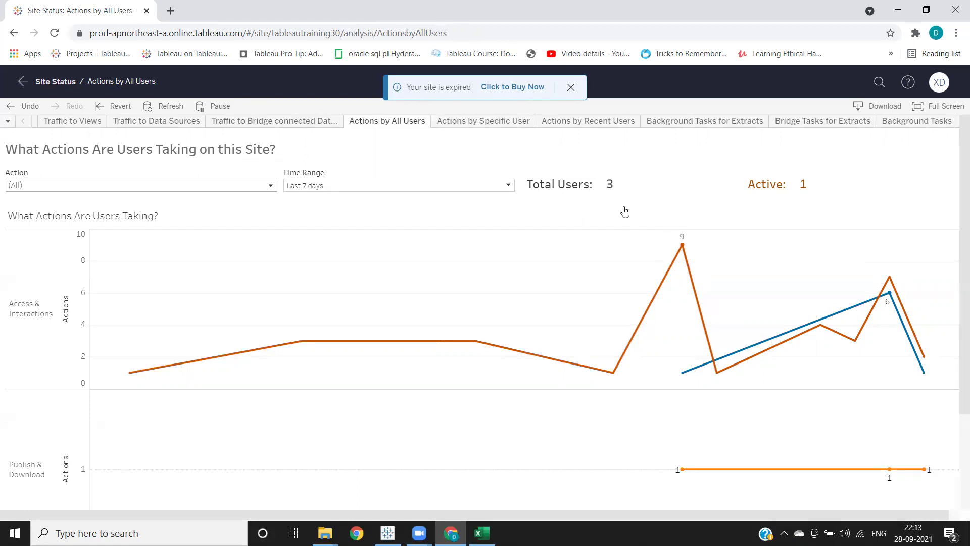
scroll(625, 211, "down", 2)
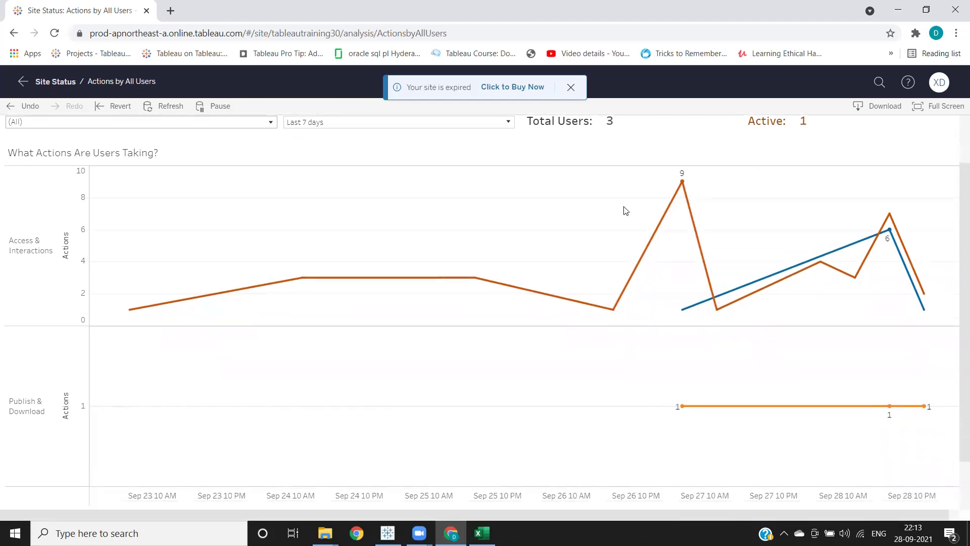
scroll(625, 211, "down", 2)
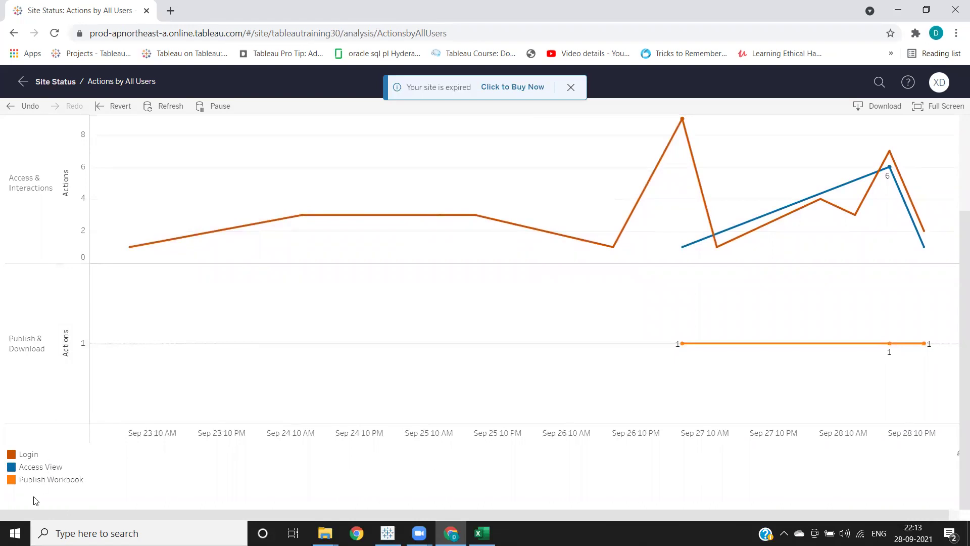
scroll(298, 394, "up", 2)
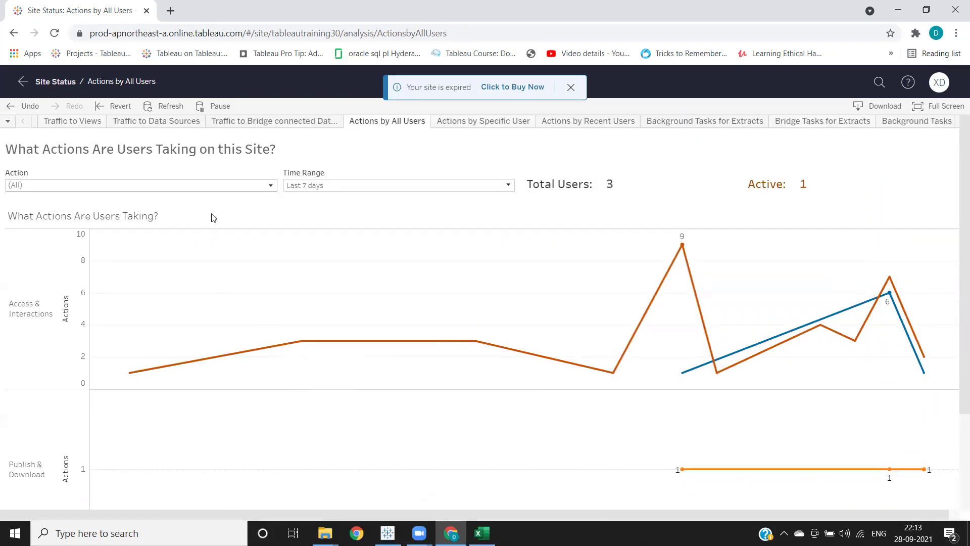
left_click(192, 193)
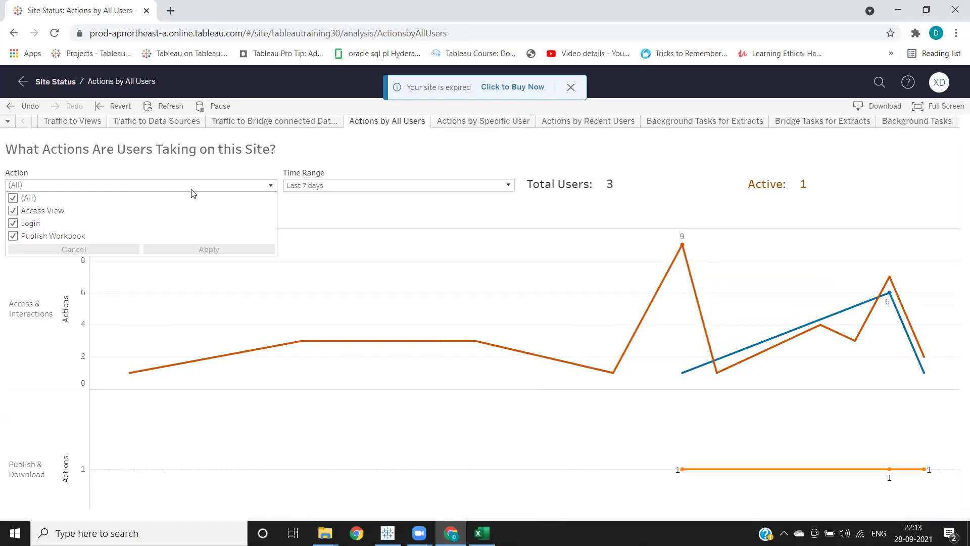
left_click(372, 189)
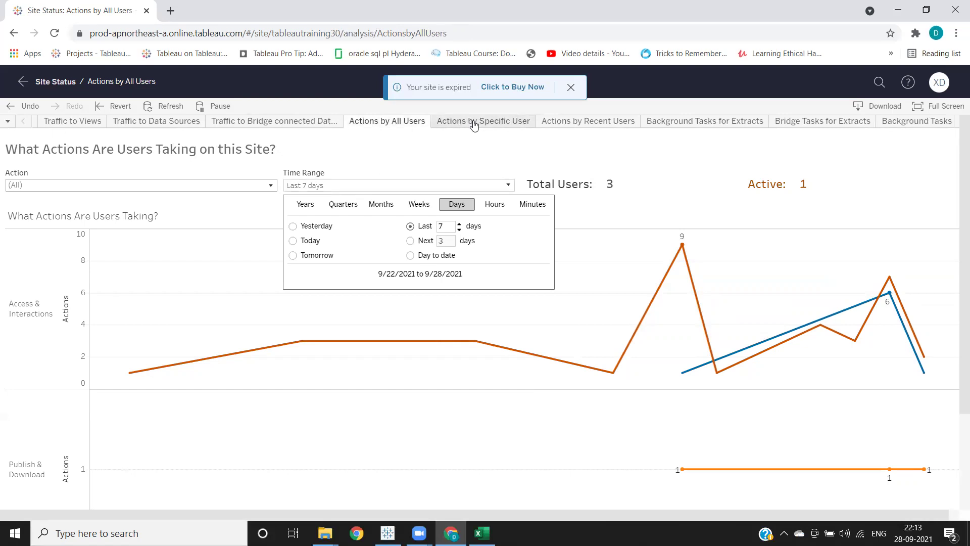
left_click(556, 126)
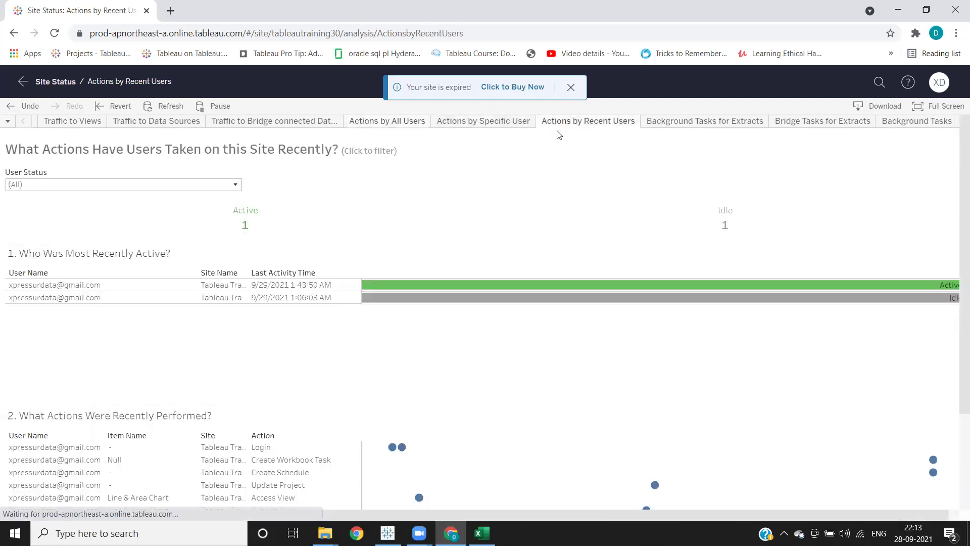
left_click(137, 185)
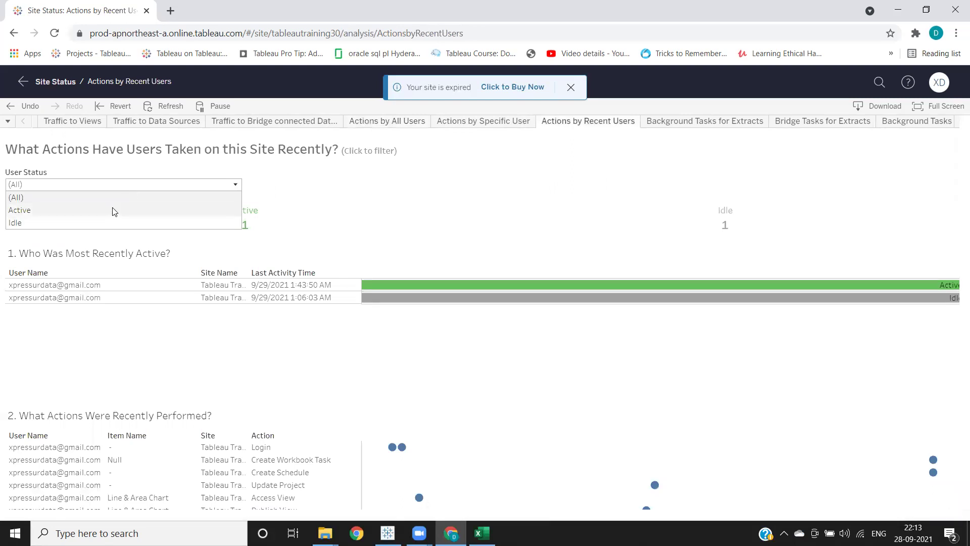
left_click(385, 206)
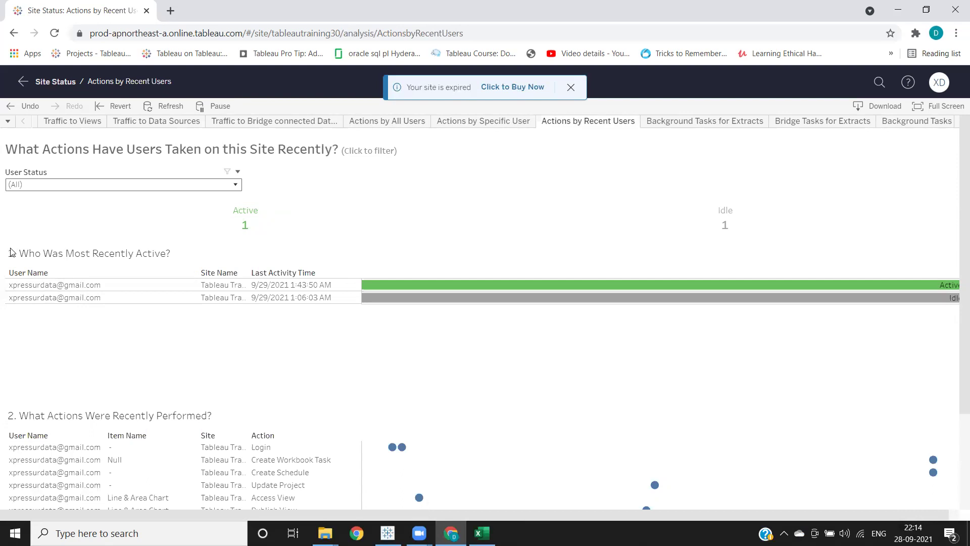
left_click_drag(29, 253, 157, 254)
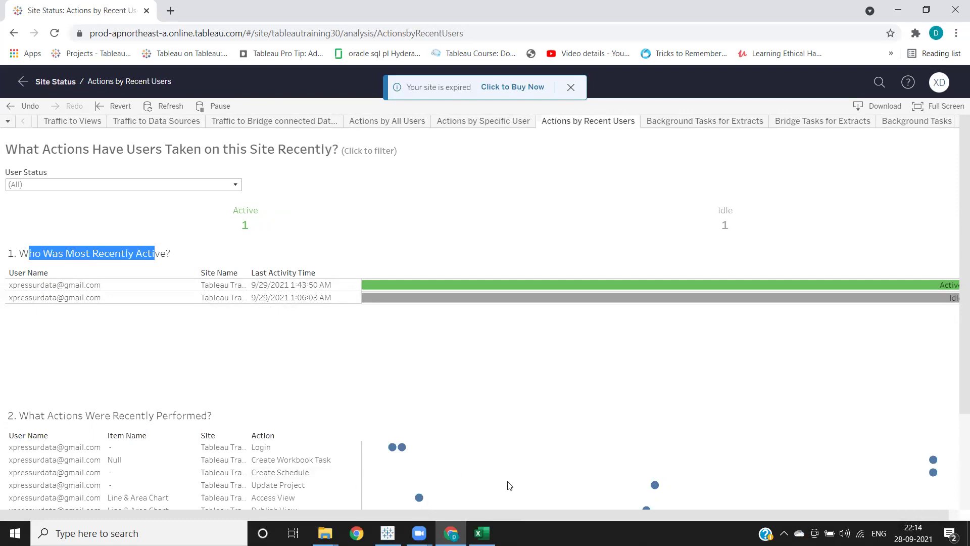
left_click_drag(756, 514, 774, 526)
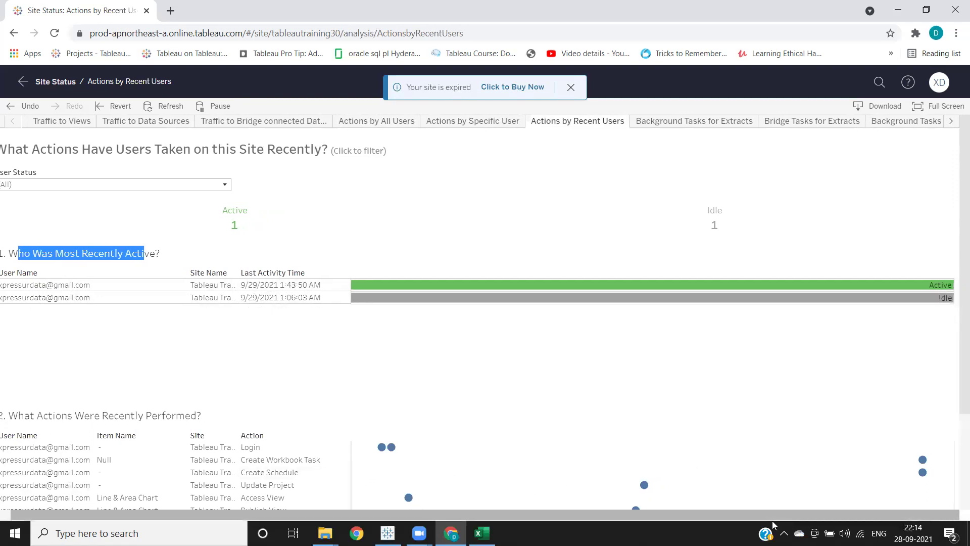
scroll(457, 358, "down", 4)
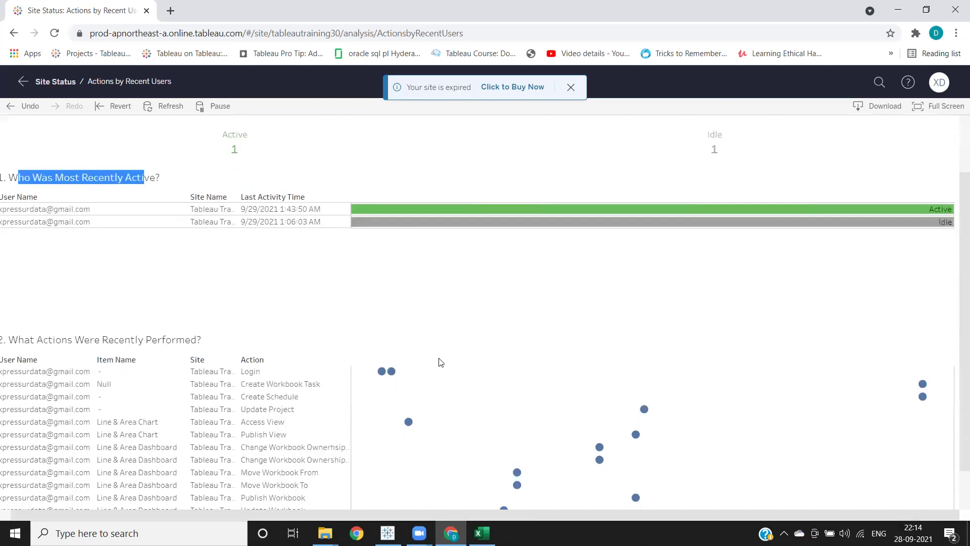
scroll(435, 364, "down", 1)
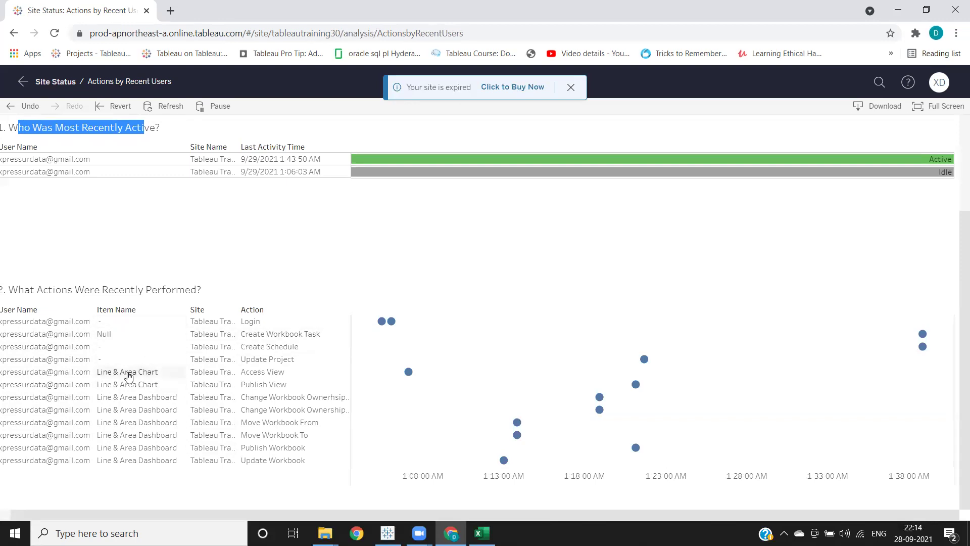
mouse_move(384, 322)
scroll(690, 415, "up", 3)
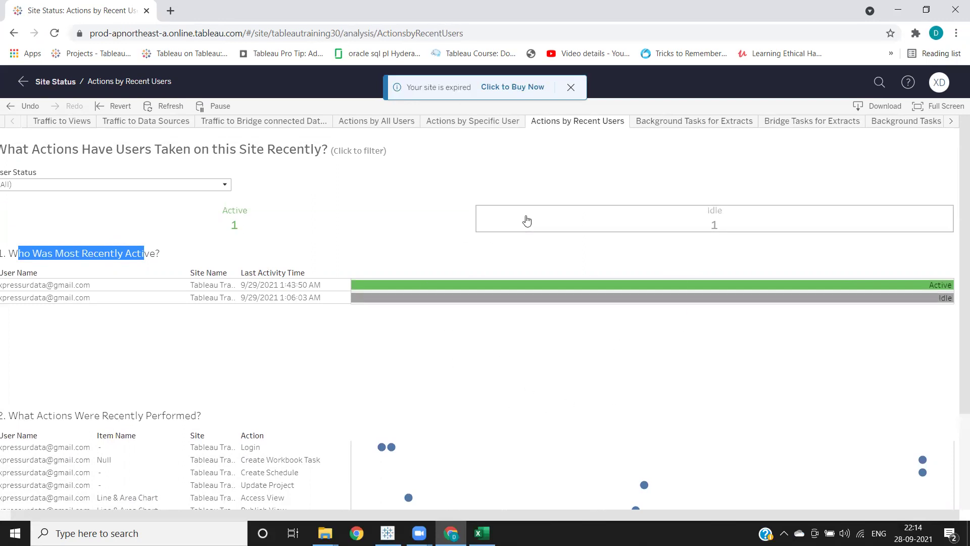
left_click(465, 122)
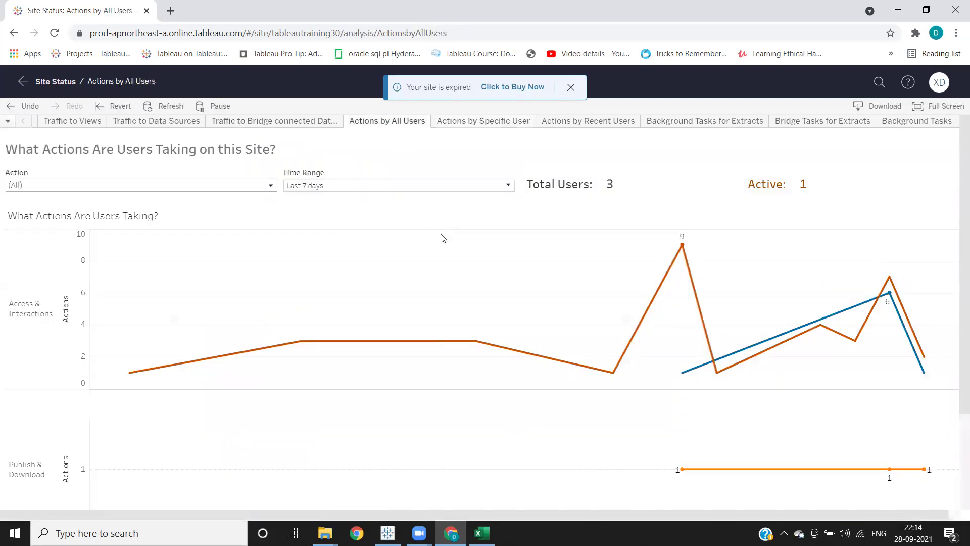
Step: Open Traffic to Views and look through its View and Workbook filter lists without changing them
left_click(77, 126)
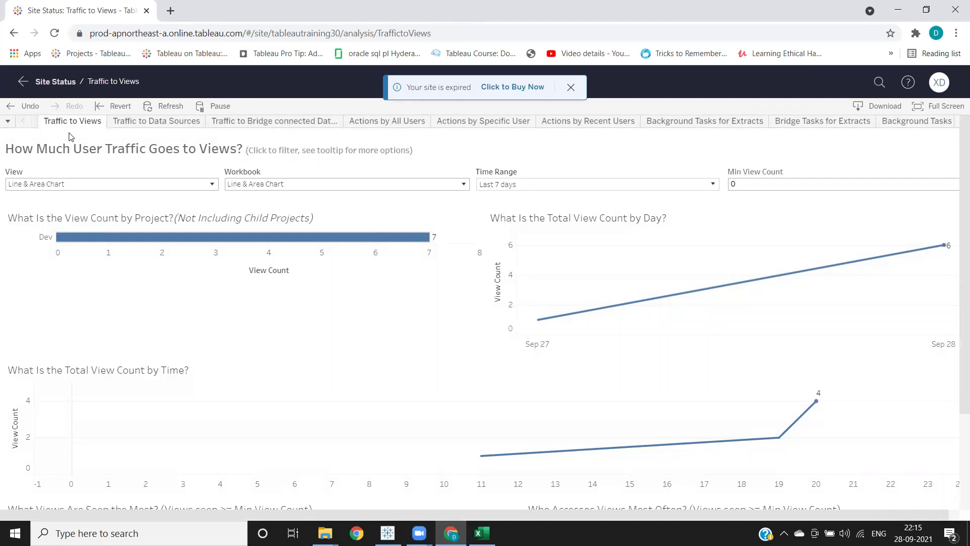
left_click(80, 186)
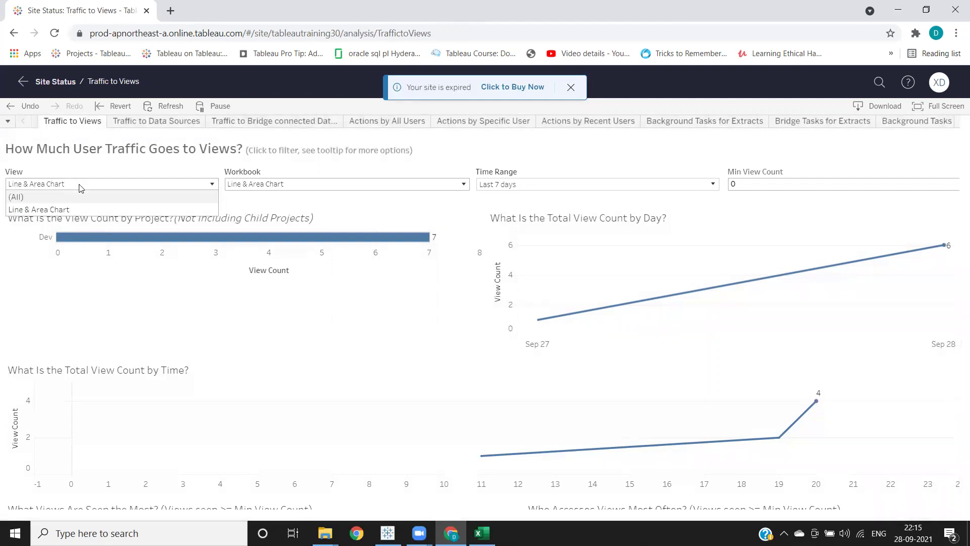
left_click(56, 191)
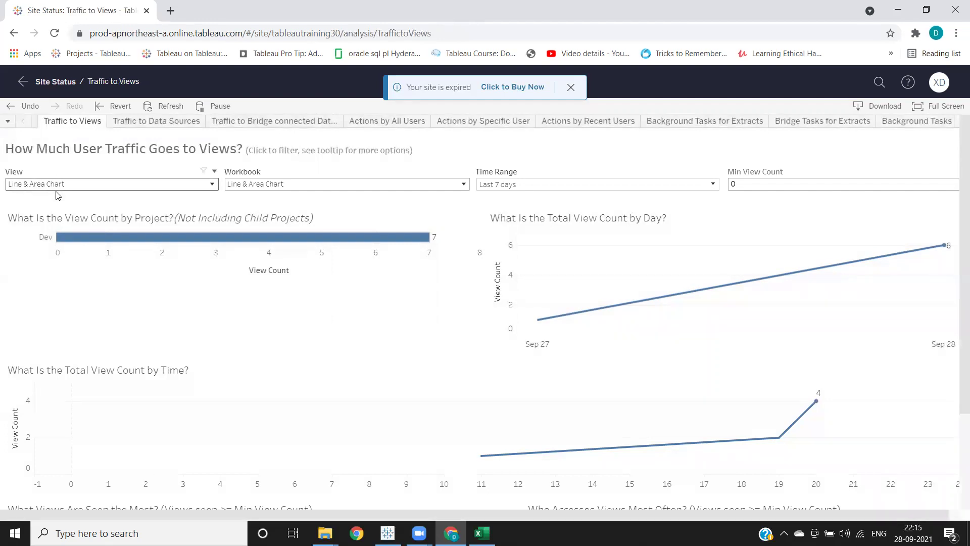
left_click(85, 190)
left_click(77, 208)
left_click(288, 189)
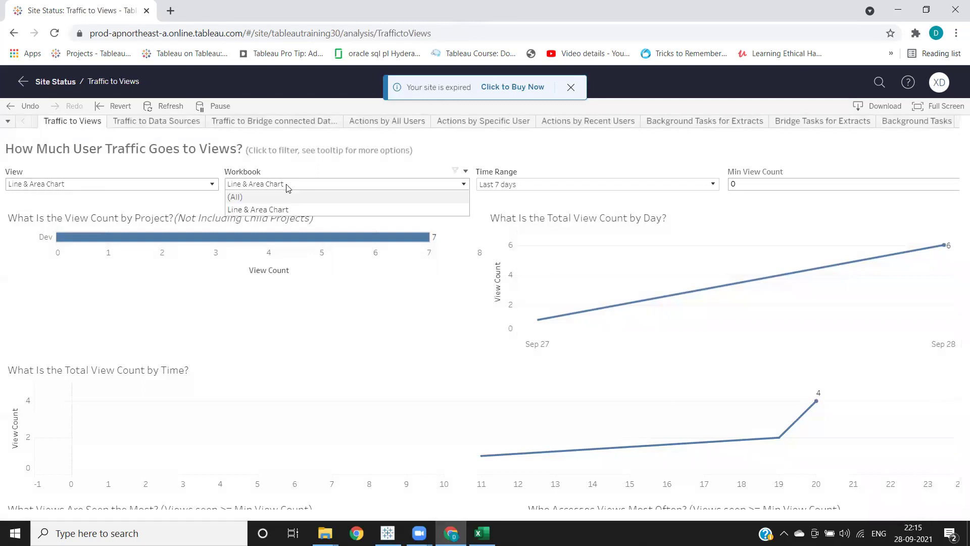
left_click(235, 199)
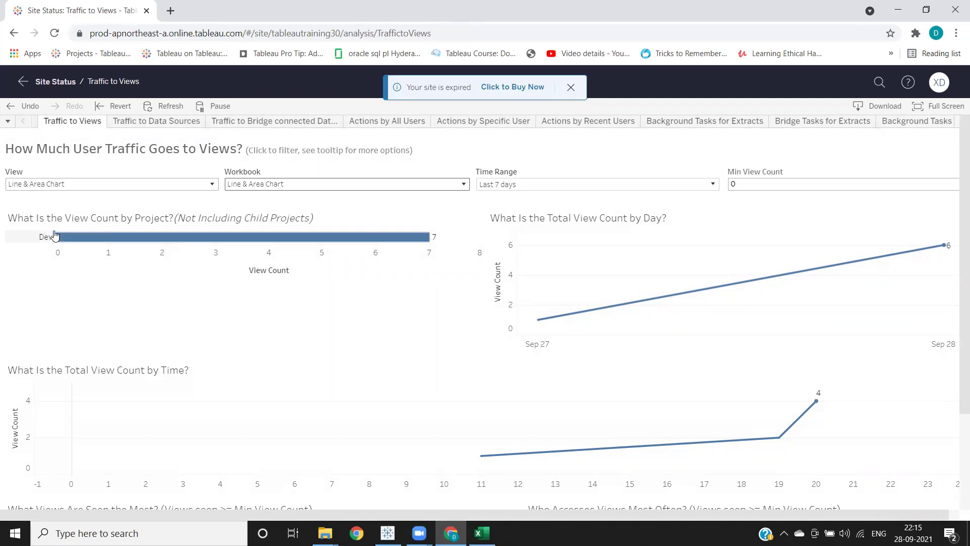
mouse_move(171, 237)
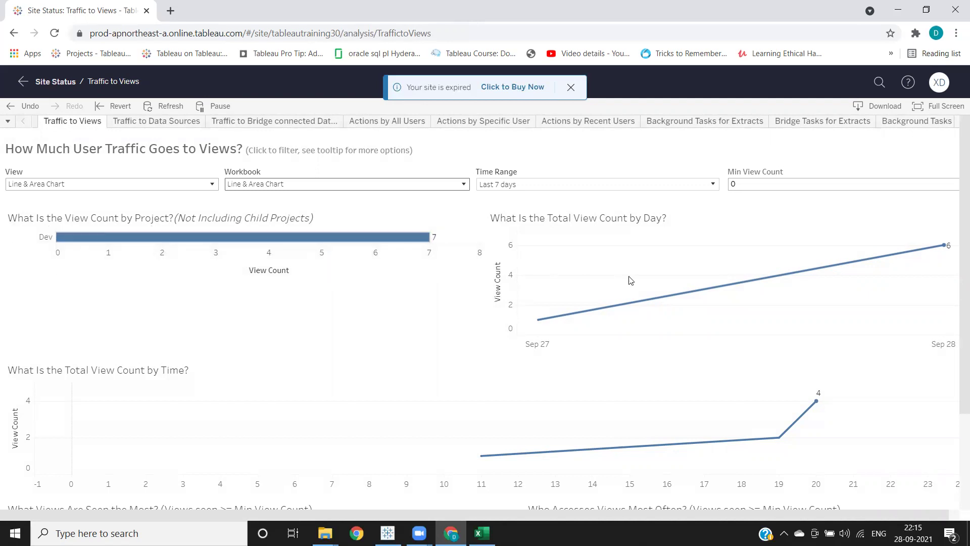
mouse_move(635, 303)
mouse_move(815, 269)
scroll(642, 366, "down", 3)
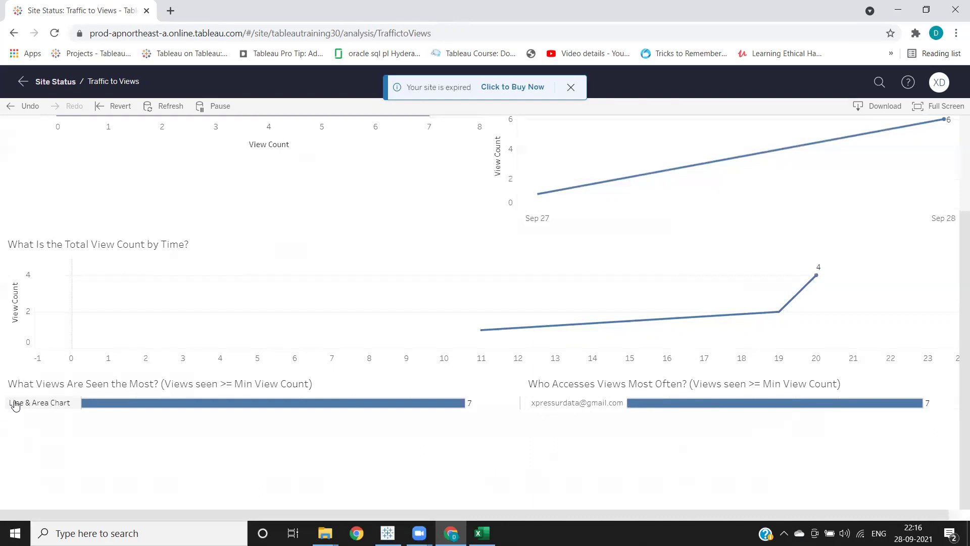
scroll(61, 322, "up", 3)
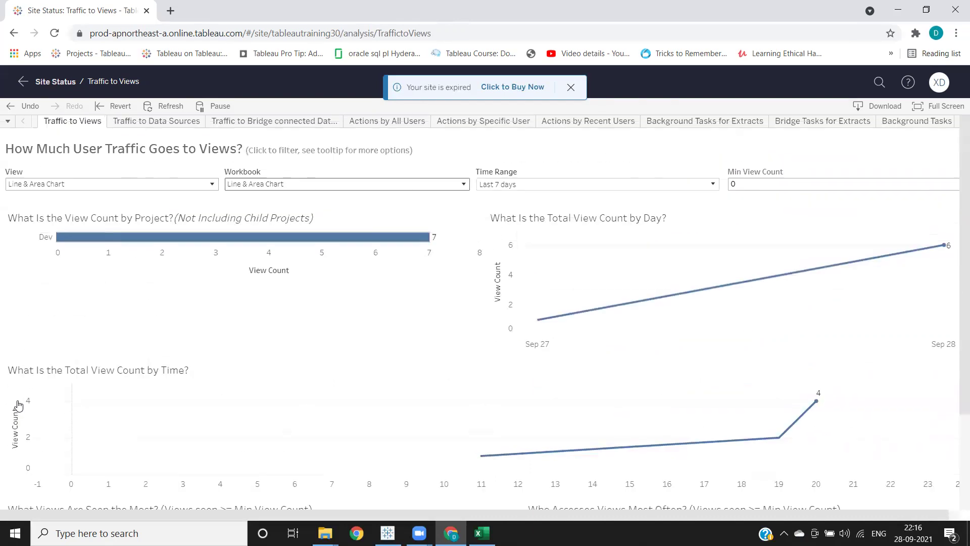
Step: Switch to the Traffic to Data Sources dashboard tab
left_click(163, 126)
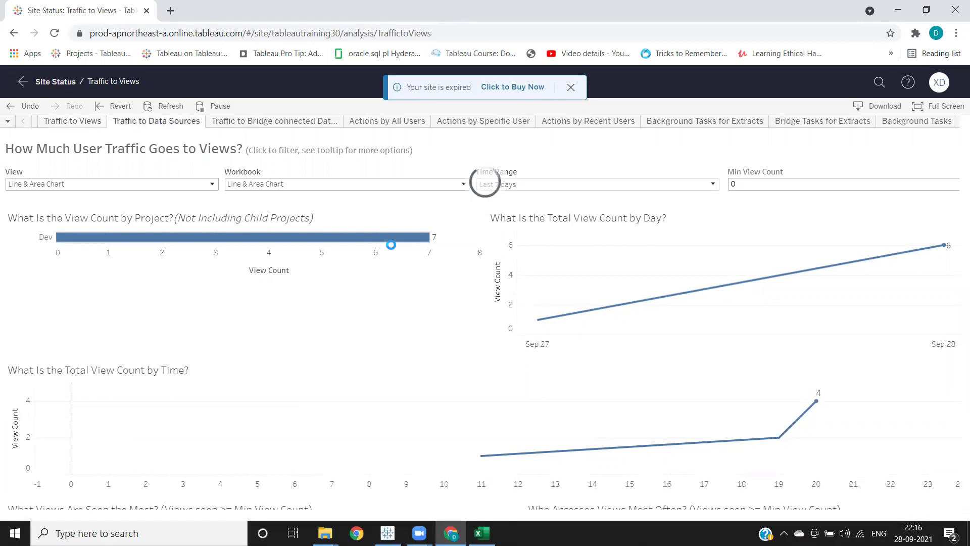